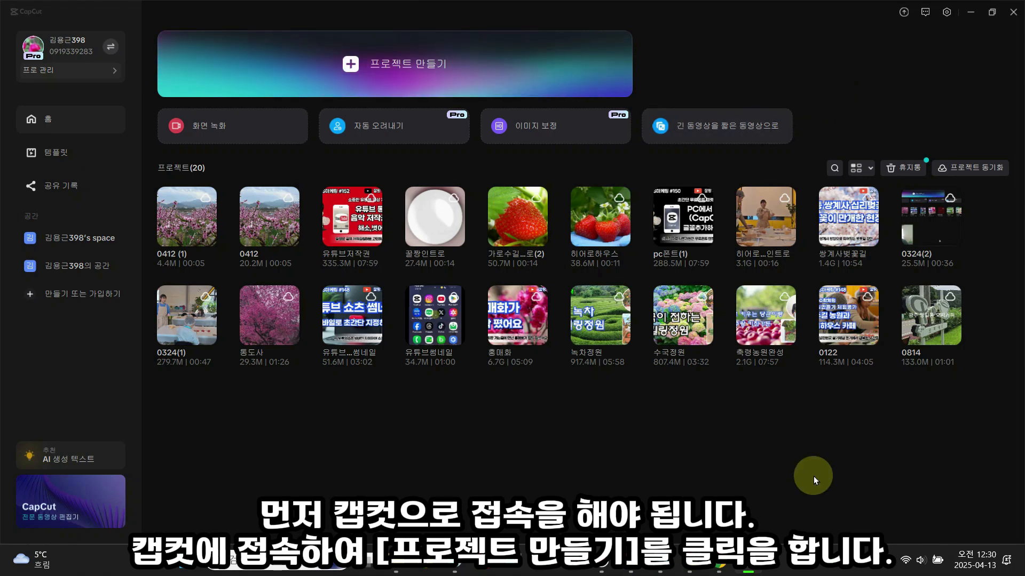
Create a new project and import the peach-blossom video 20250412_113606 from the 06.풀잎농원 folder.
click(428, 73)
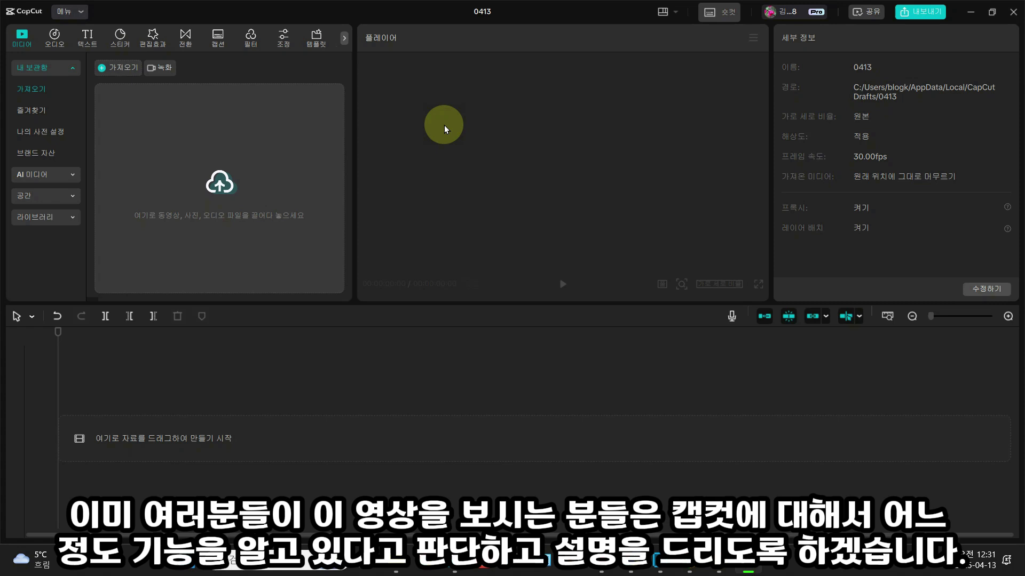
click(121, 72)
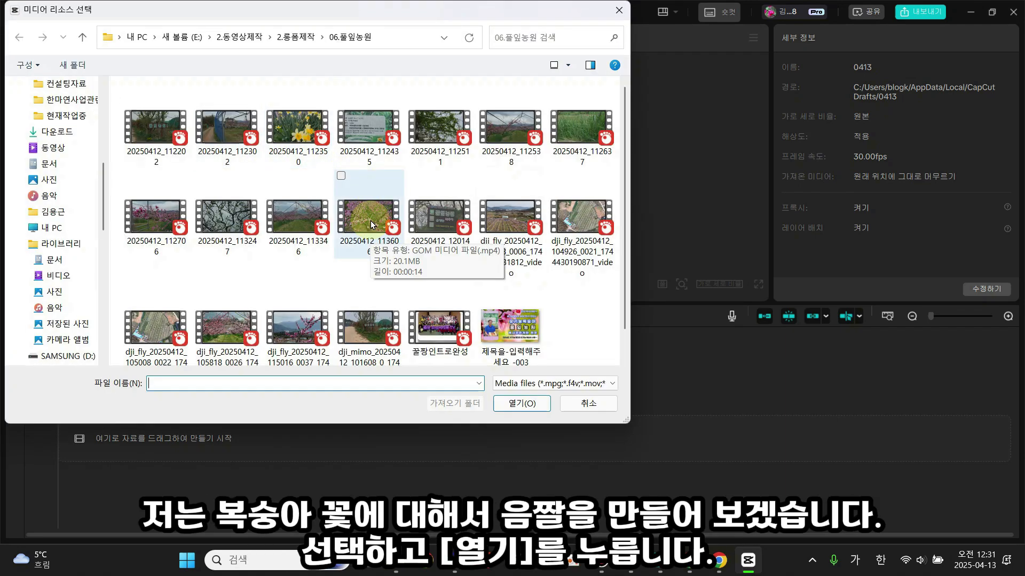
click(372, 224)
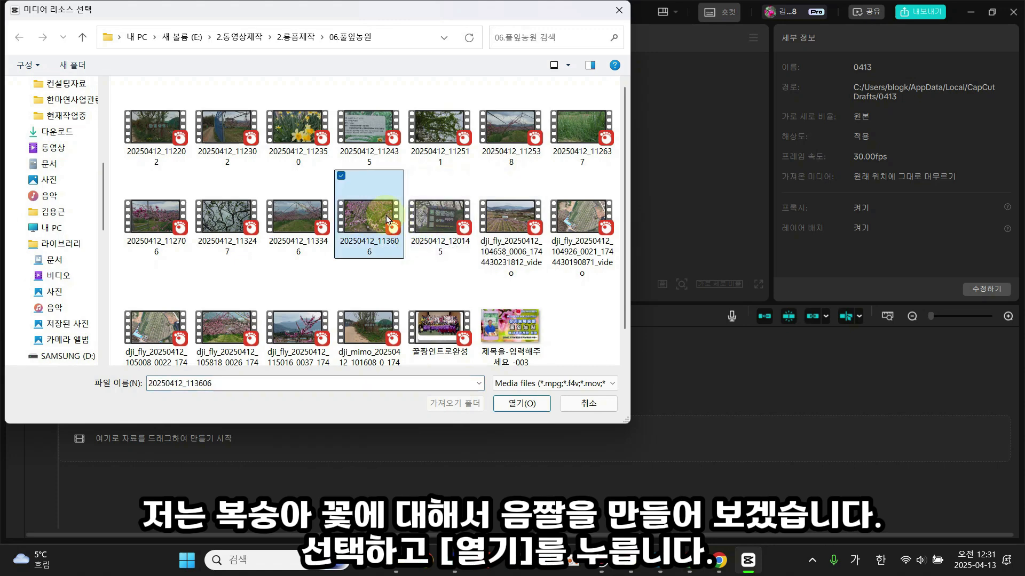
click(512, 405)
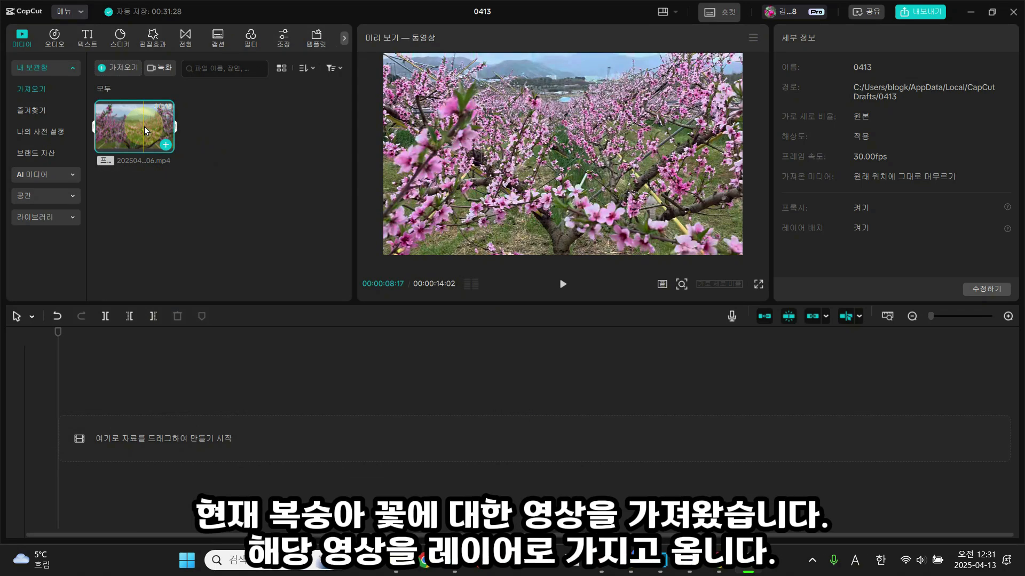
Place the imported peach-blossom clip at the start of the empty timeline.
drag(144, 127, 132, 297)
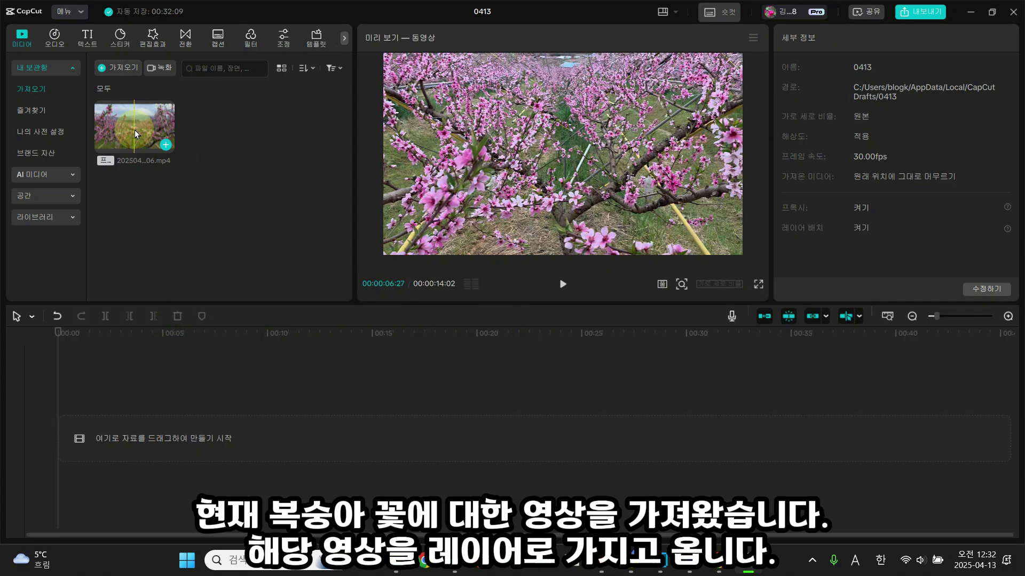
drag(135, 133, 117, 430)
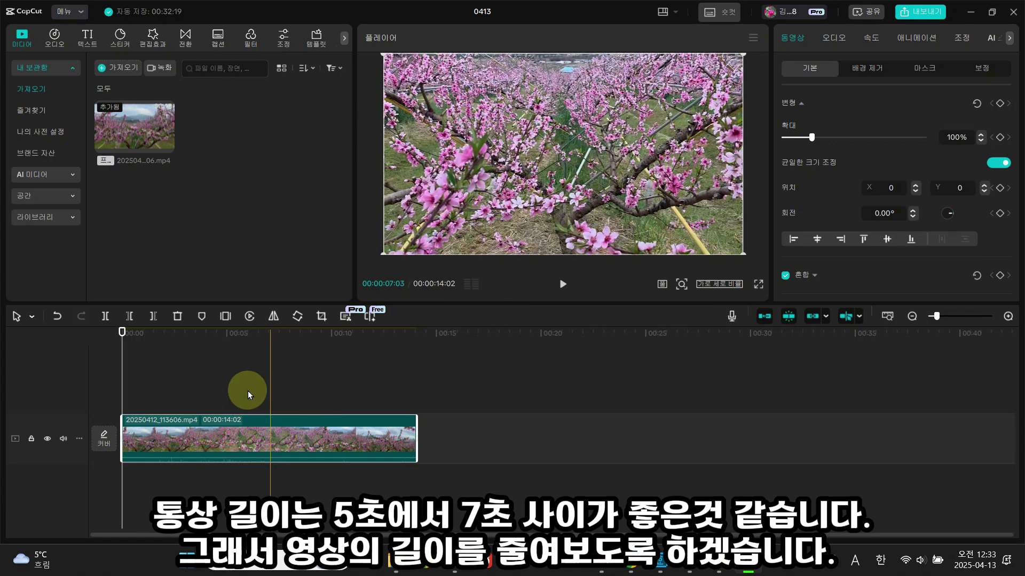
Shorten the clip to about 7 seconds by setting its speed to 2.00x, using the 7-second mark as guide.
drag(122, 346, 268, 340)
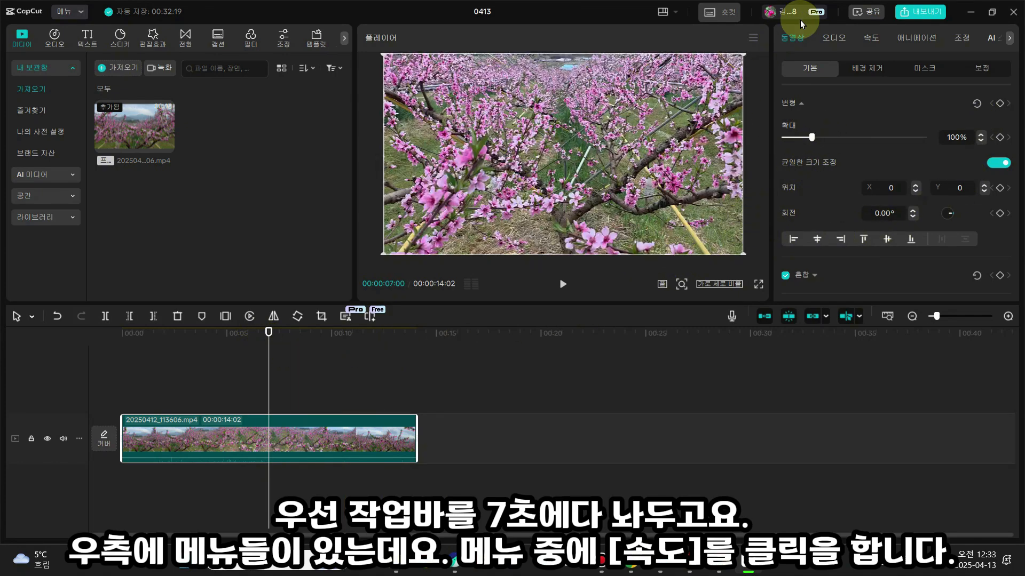
click(871, 43)
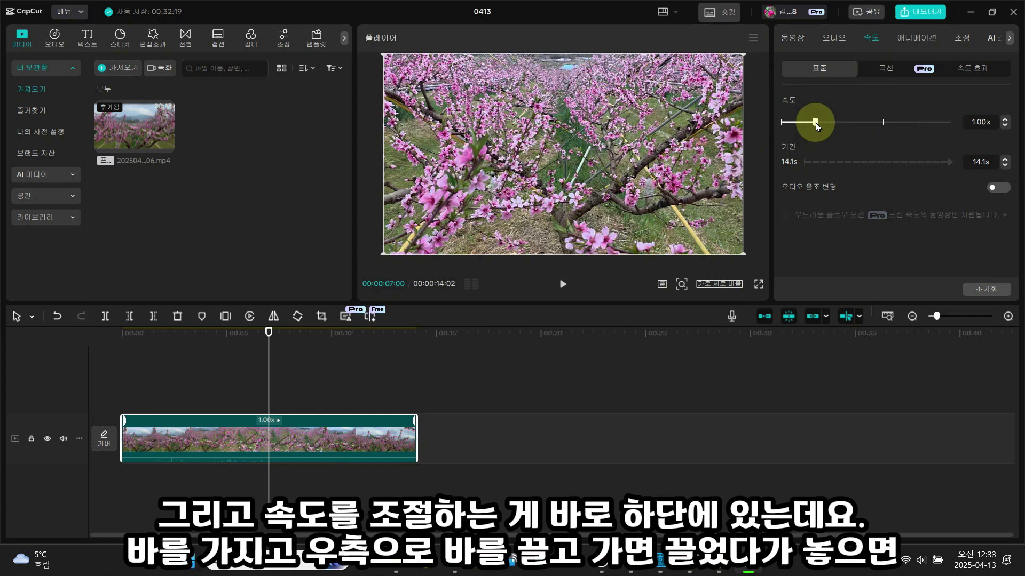
drag(818, 121, 837, 127)
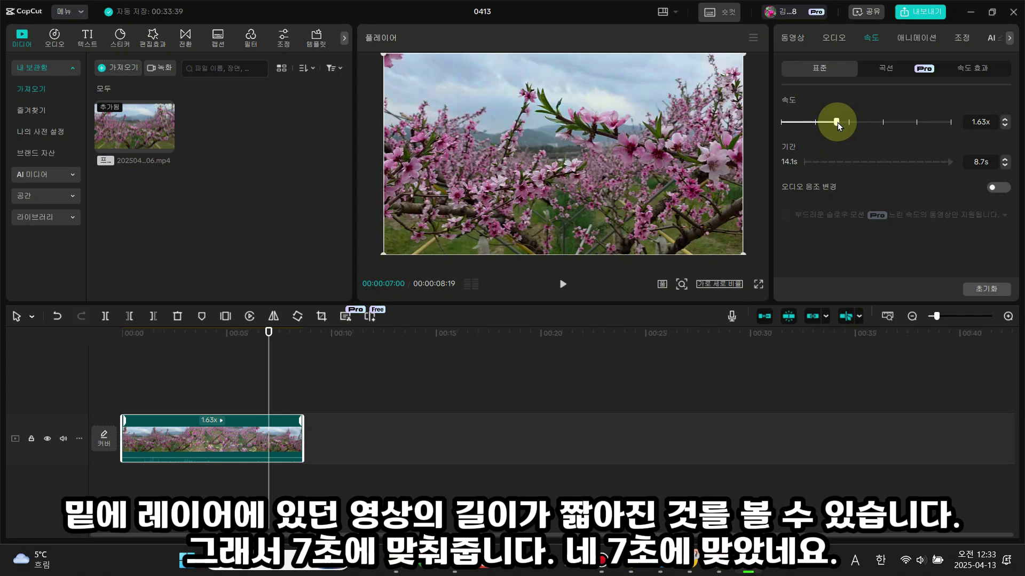
drag(837, 123, 836, 154)
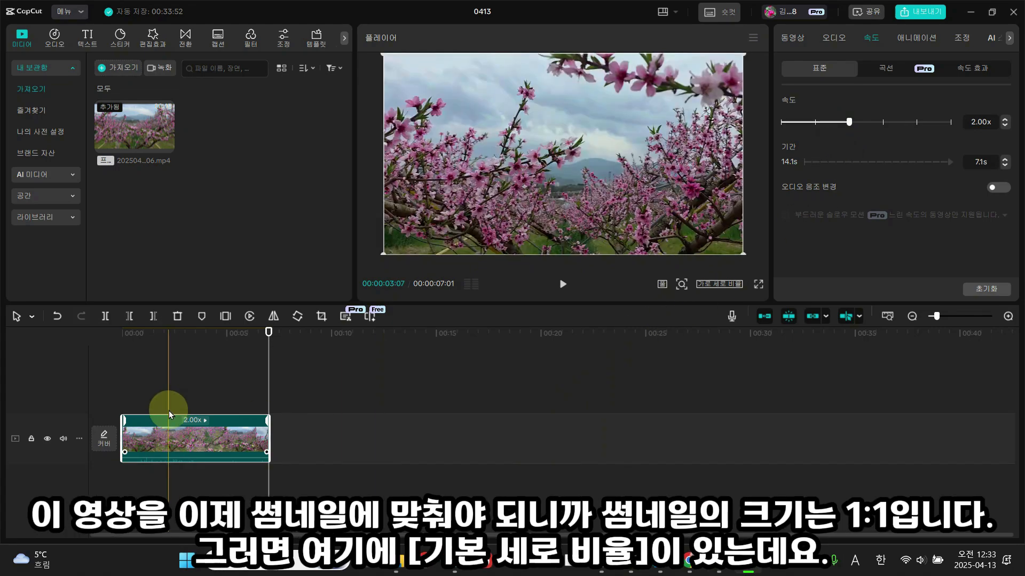
Set the project's aspect ratio to 1:1 for a square thumbnail.
drag(259, 339, 210, 418)
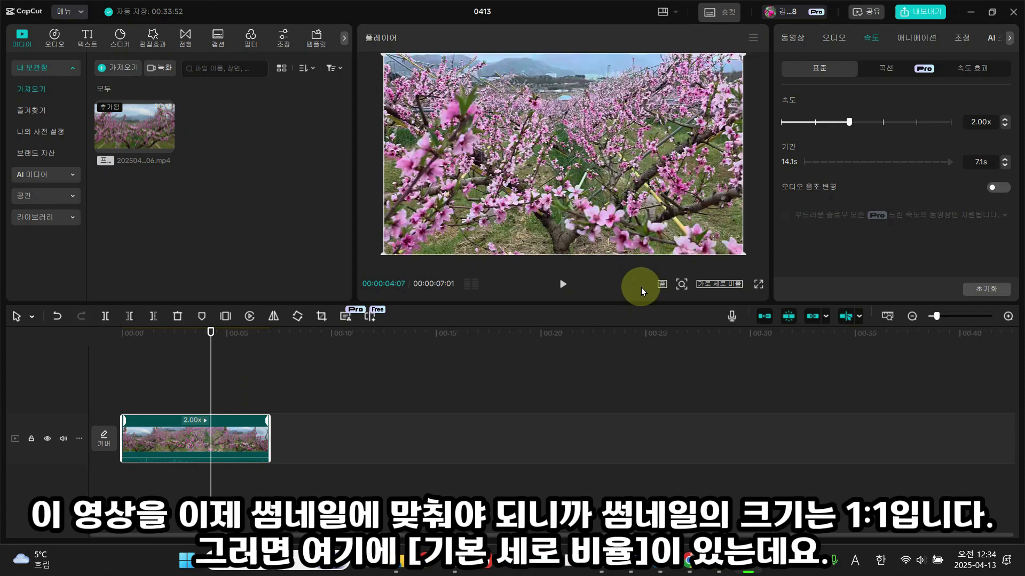
click(711, 286)
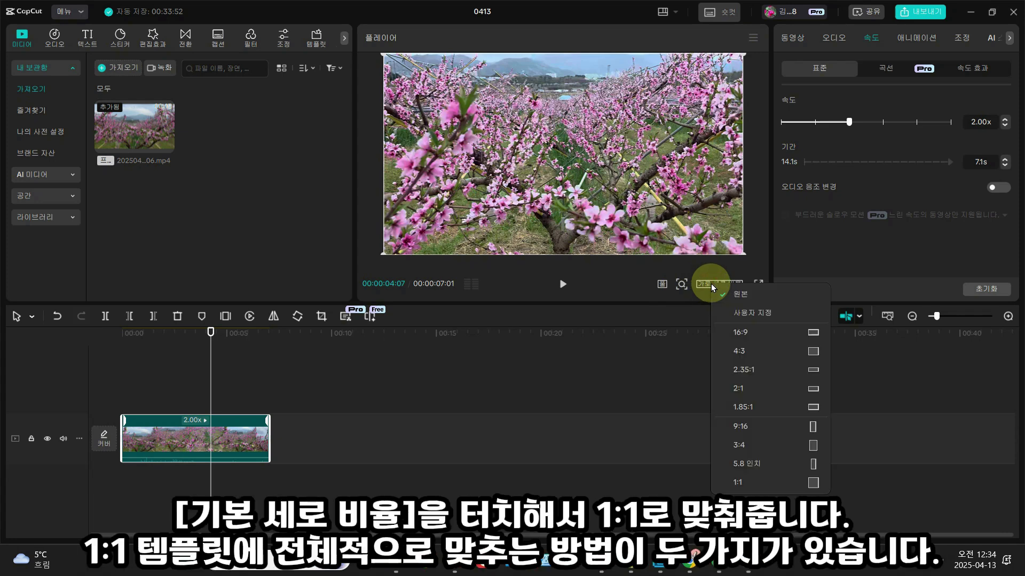
click(761, 485)
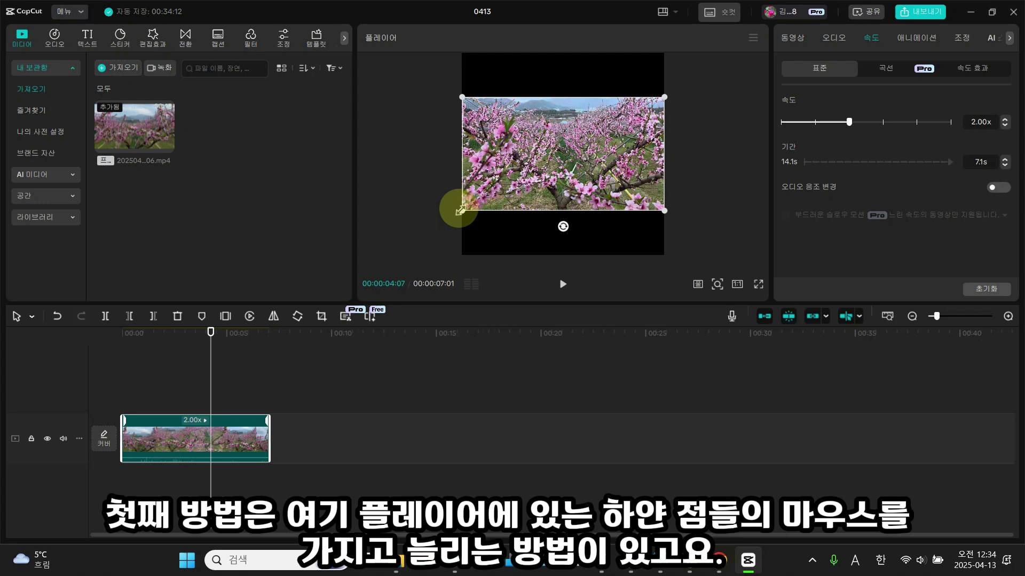
Enlarge the clip to a scale of 182% so that it fills the square frame without black bars.
drag(459, 210, 365, 319)
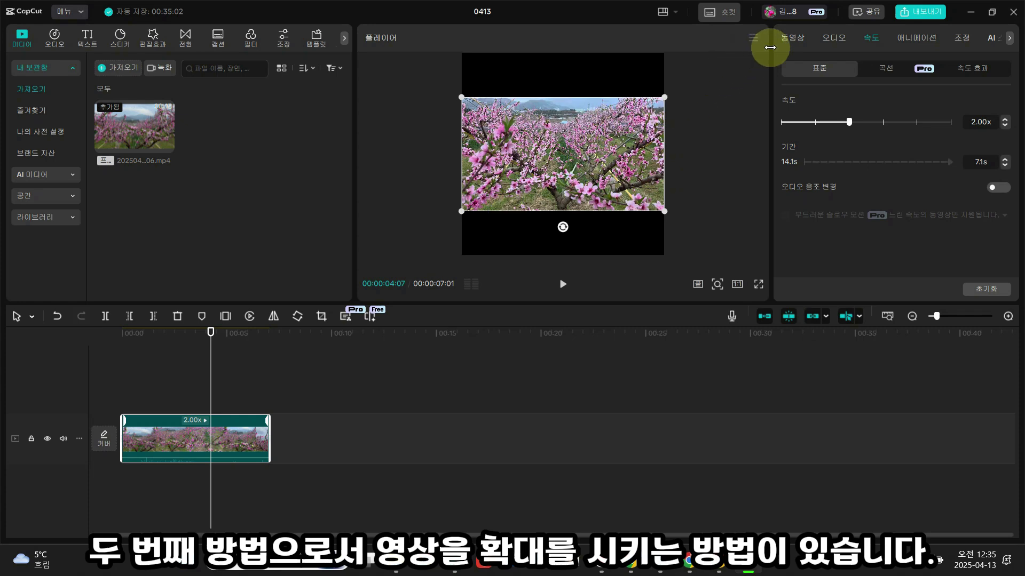
click(799, 40)
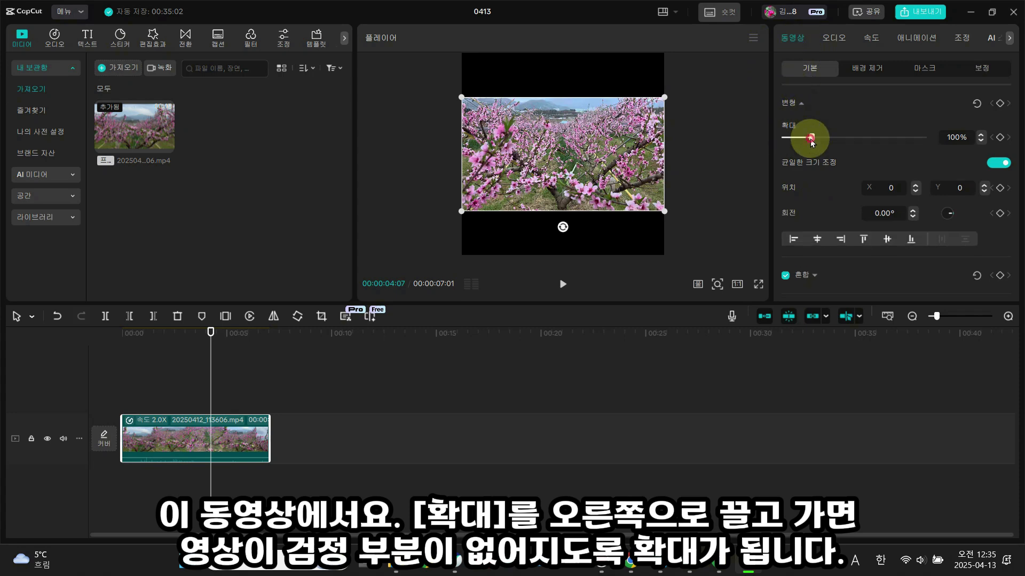
drag(812, 142, 835, 145)
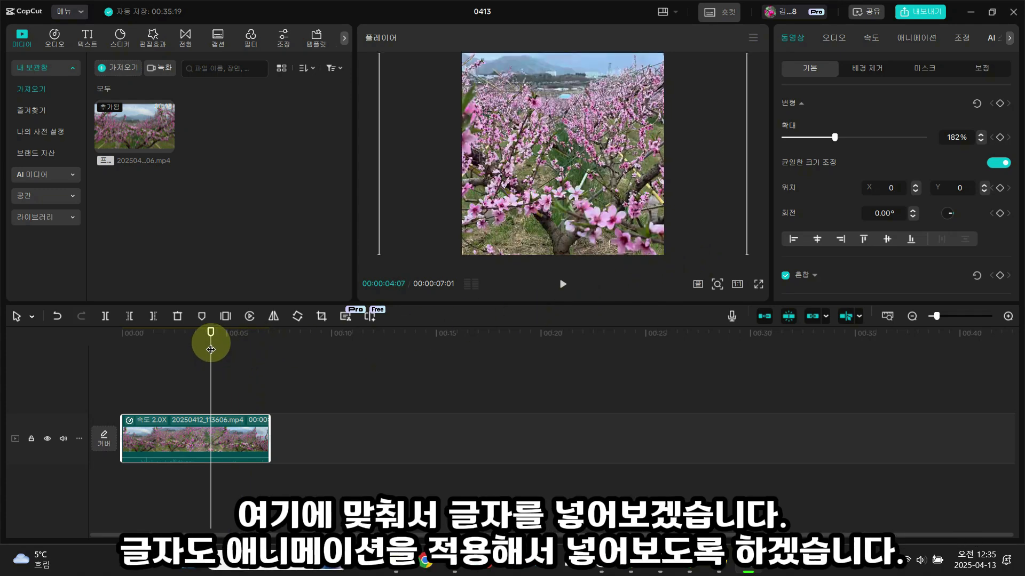
Add a default text at the start of the timeline and extend it to the full length of the clip.
drag(211, 349, 121, 369)
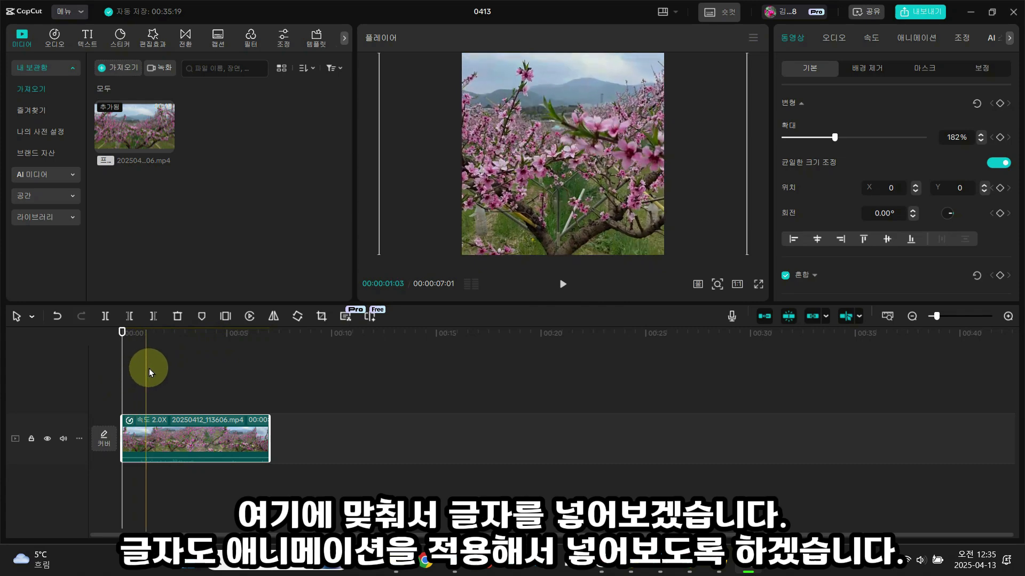
click(88, 40)
drag(122, 88, 124, 395)
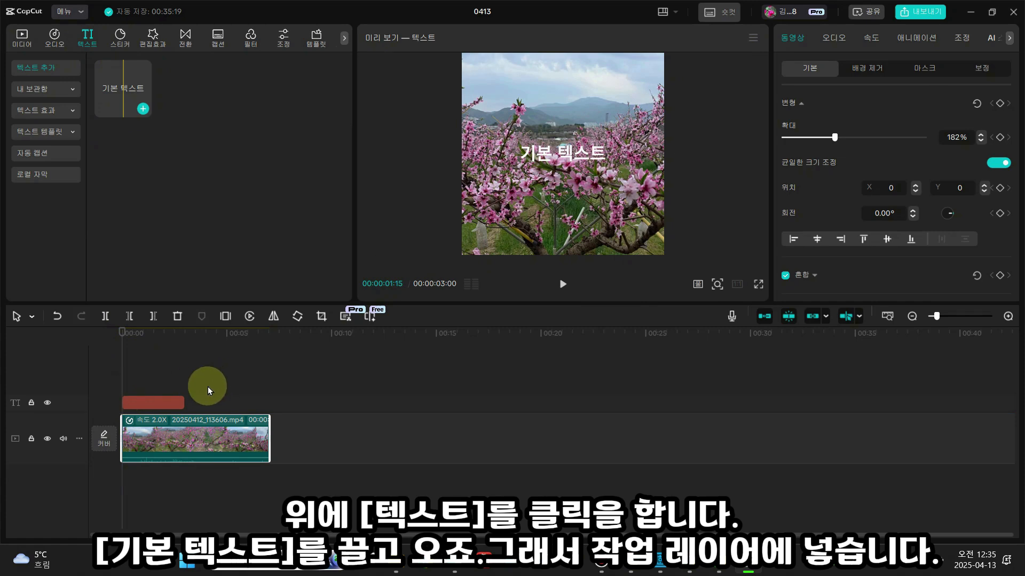
click(182, 403)
drag(184, 403, 265, 402)
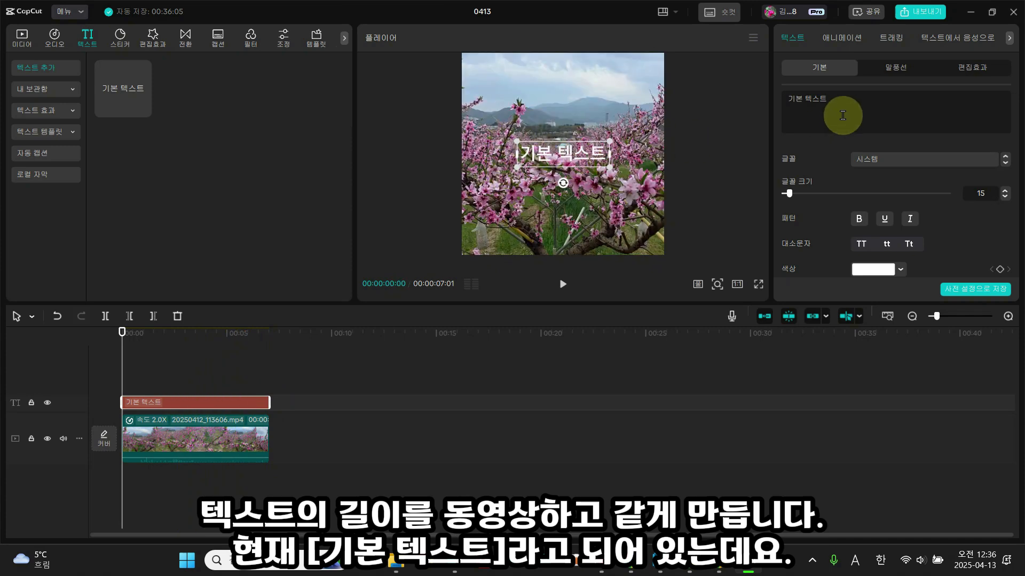
Replace the default text with "명인의 숲 풀잎농원" and set its font to 휴먼둥근헤드라인.
drag(842, 105, 772, 97)
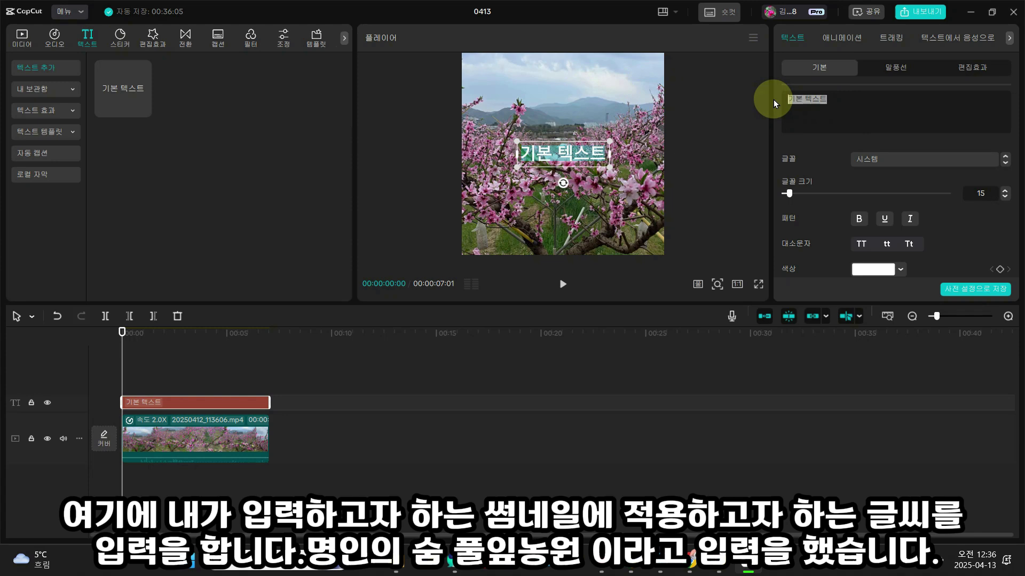
text(명인의 숲 풀잎농원)
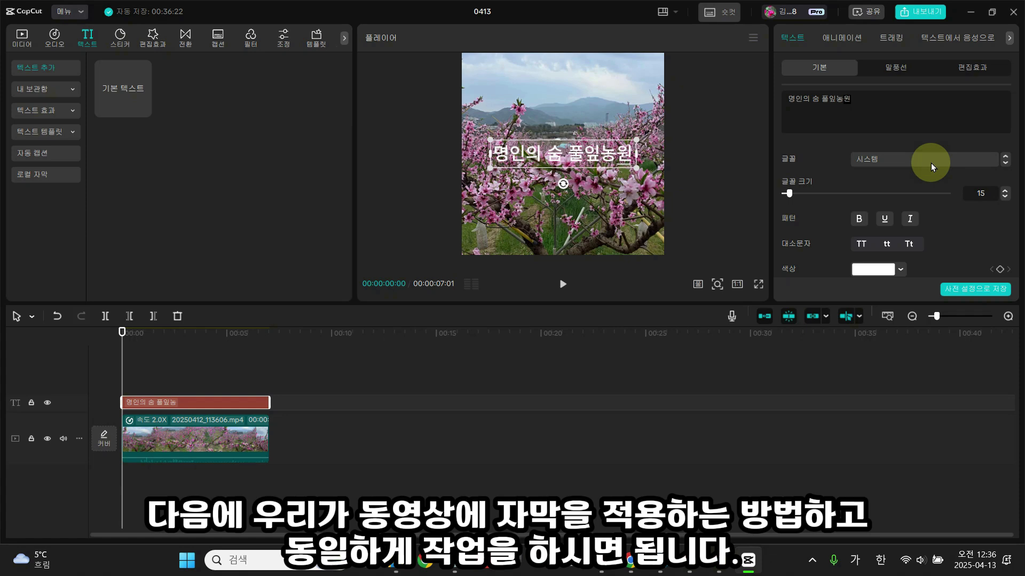
click(968, 159)
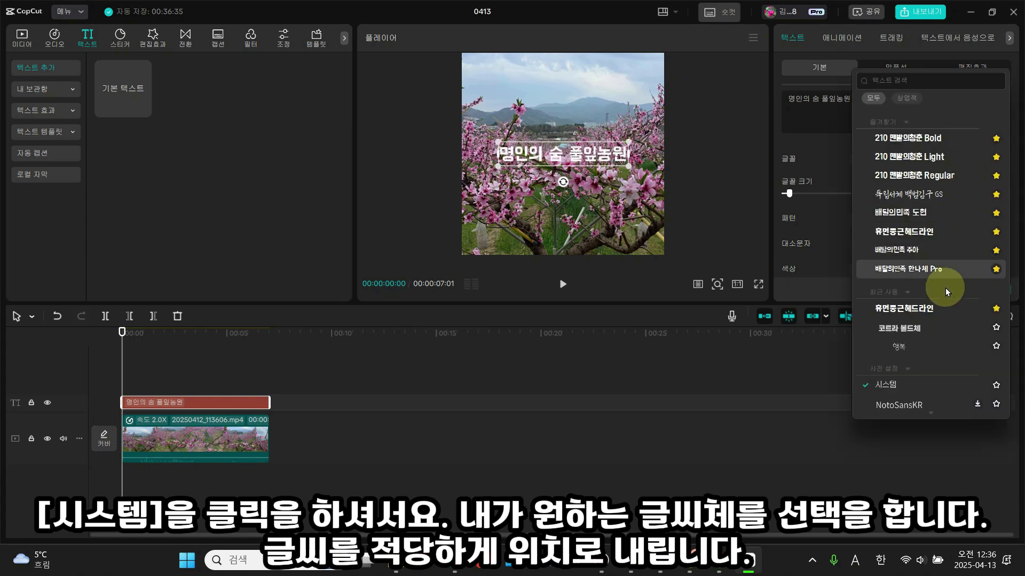
click(933, 312)
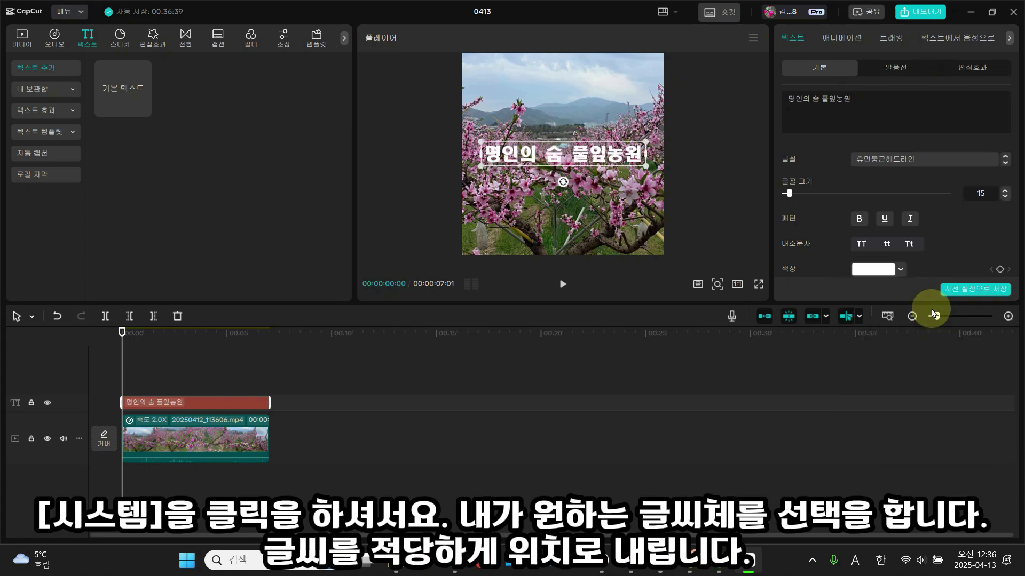
Move the title to the lower part of the frame and apply the preset style with white letters and a black outline.
drag(572, 159, 569, 230)
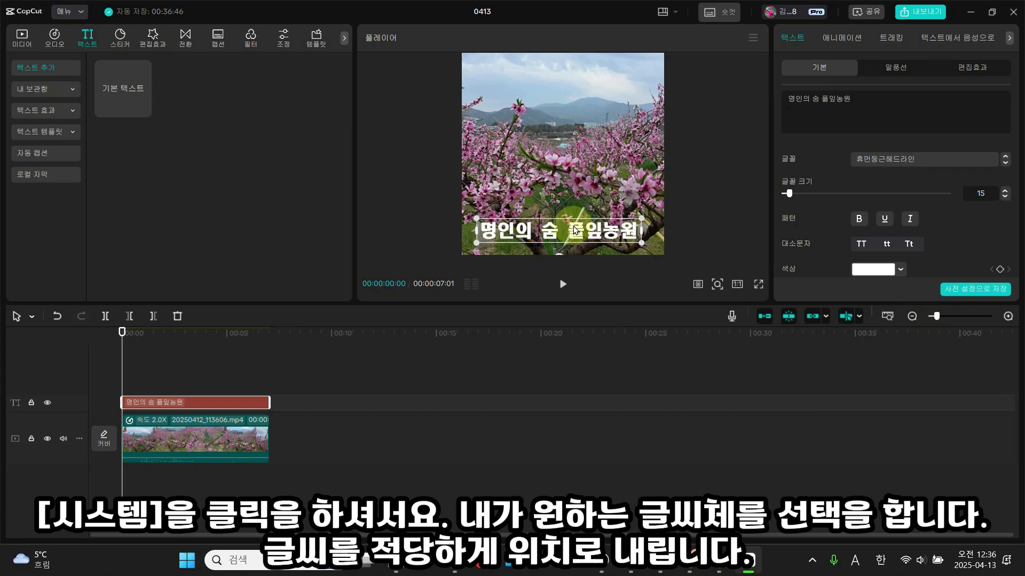
scroll(913, 224, down, 1)
scroll(912, 218, down, 3)
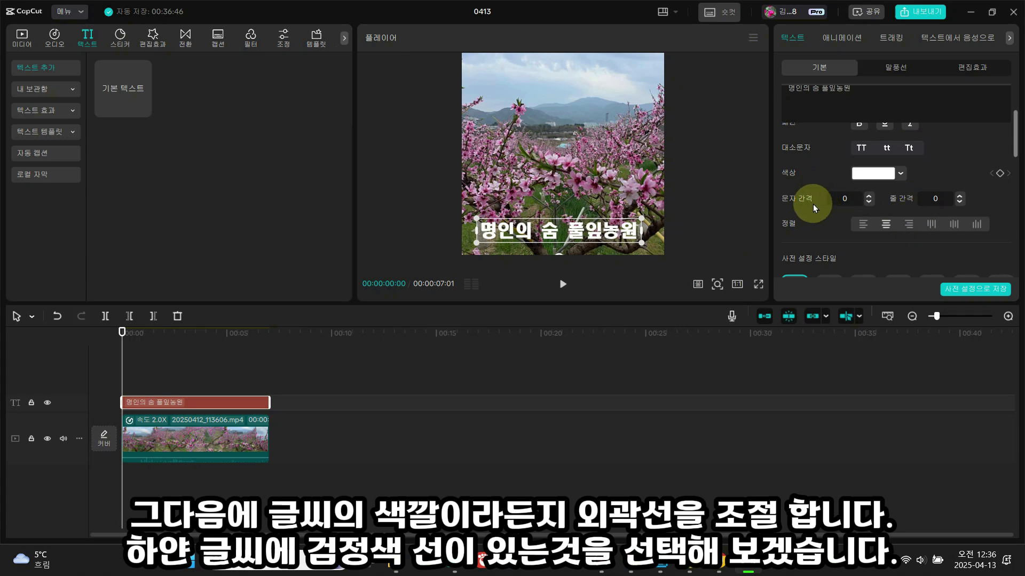
scroll(906, 181, down, 3)
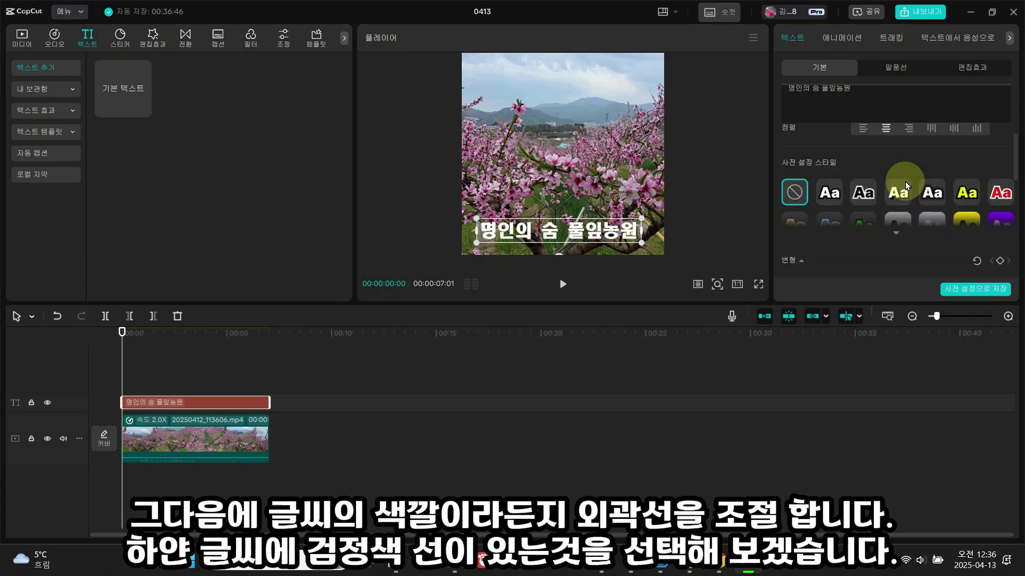
click(831, 194)
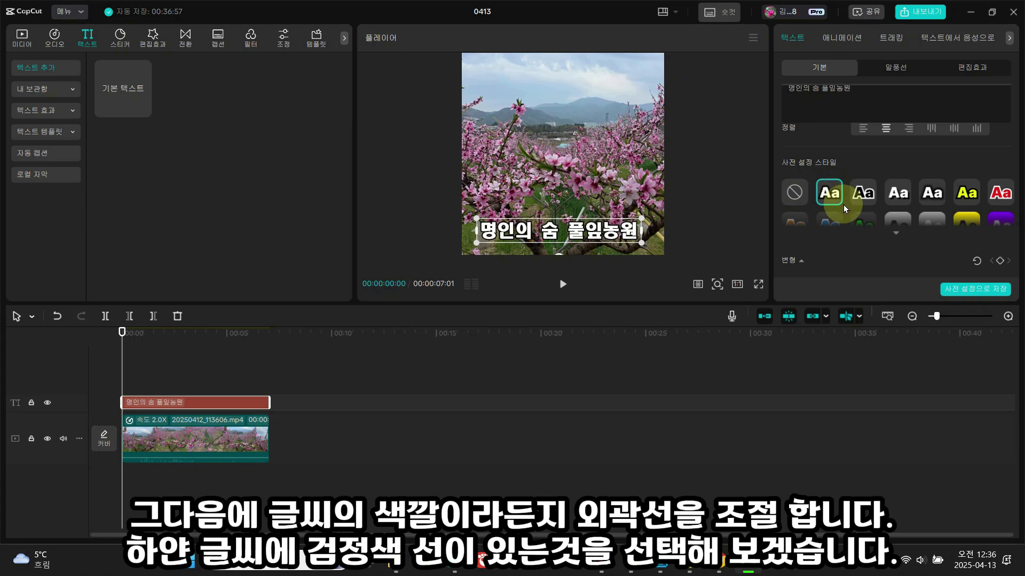
Increase the thickness of the title's black stroke to 60.
scroll(844, 204, down, 2)
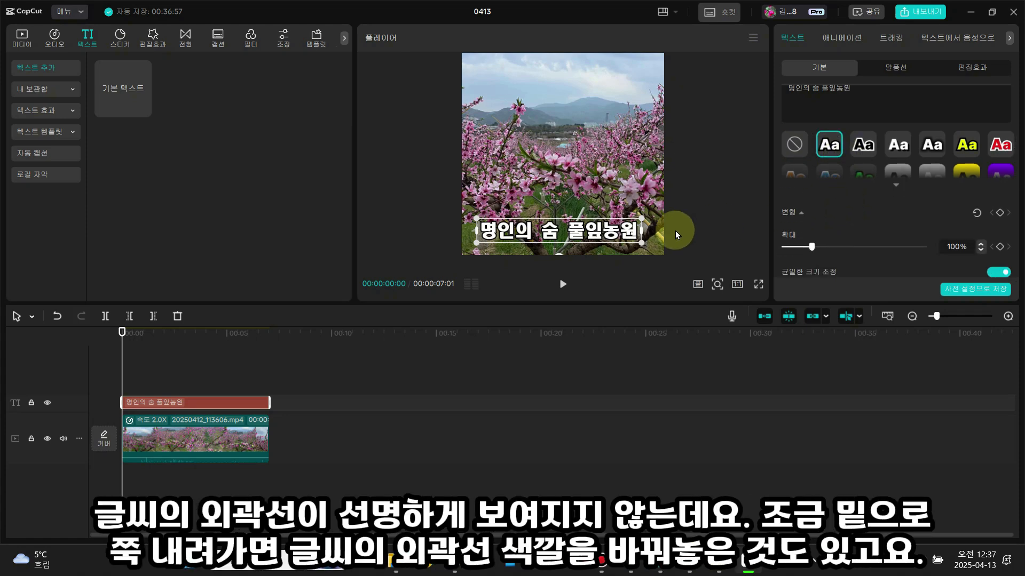
scroll(821, 200, down, 3)
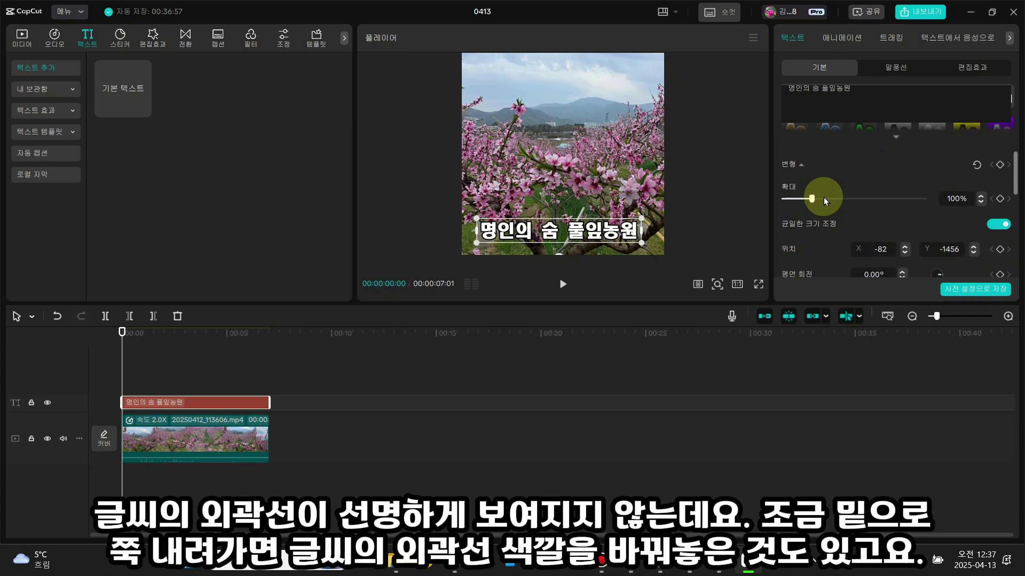
scroll(825, 200, down, 5)
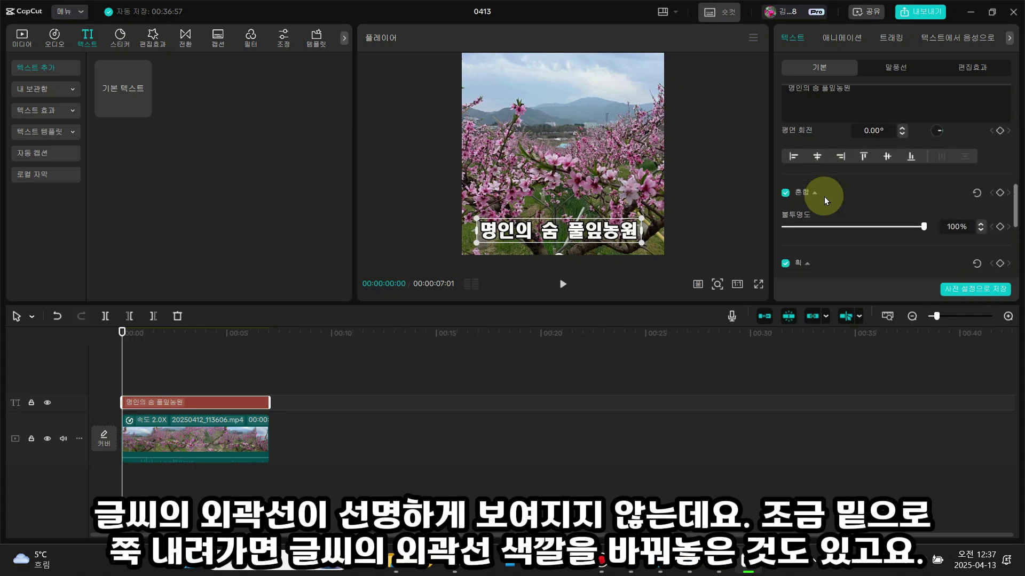
scroll(824, 197, down, 3)
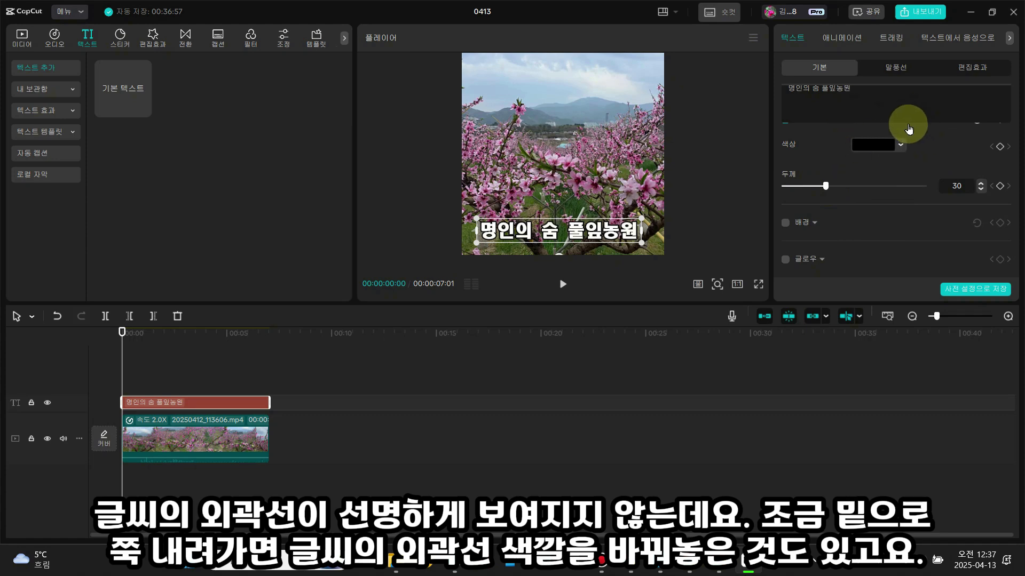
drag(836, 185, 864, 200)
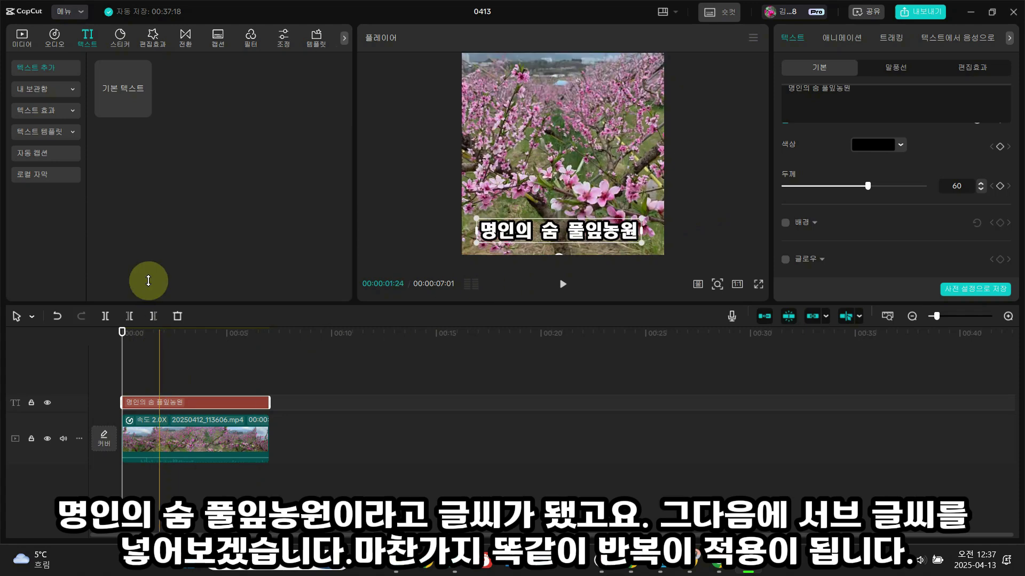
Add a second text "껍질채 먹는 유기농복숭아" spanning the whole clip, in the font 휴먼둥근헤드라인.
drag(114, 87, 258, 398)
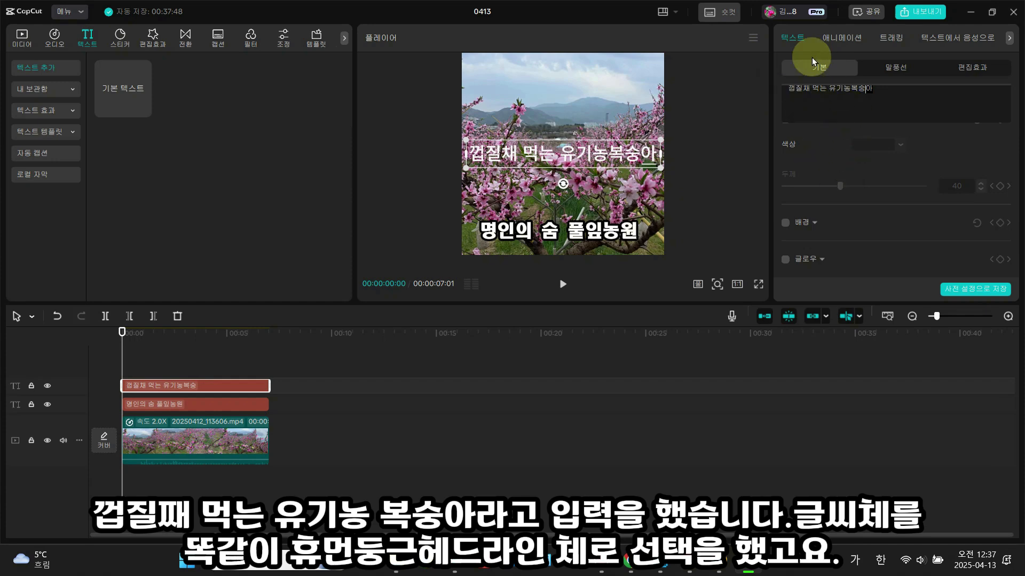
click(793, 37)
click(924, 161)
click(919, 311)
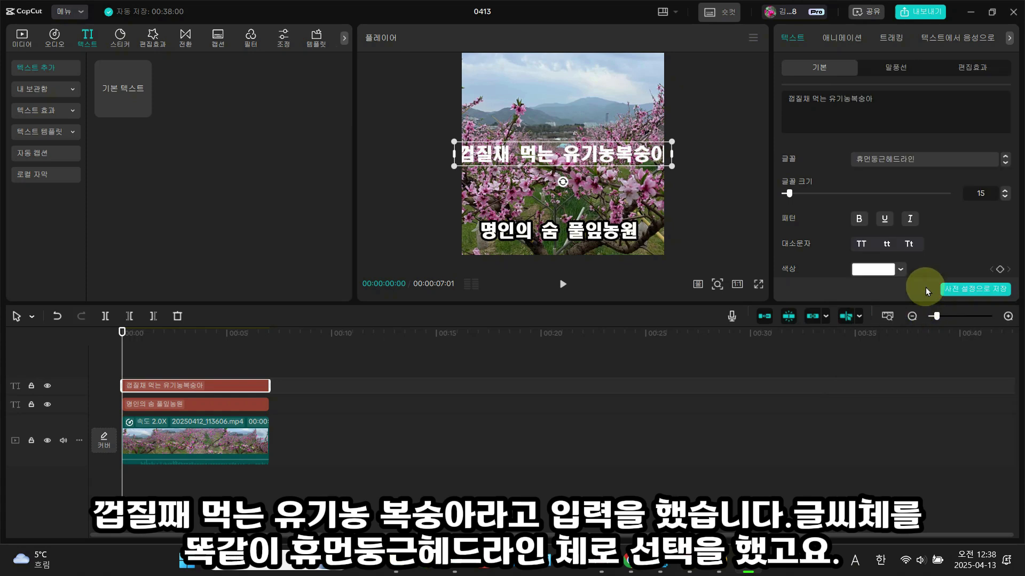
Reduce the font size of the second text to 10.
click(1004, 199)
click(1004, 199)
click(1004, 199)
click(1004, 198)
click(1004, 198)
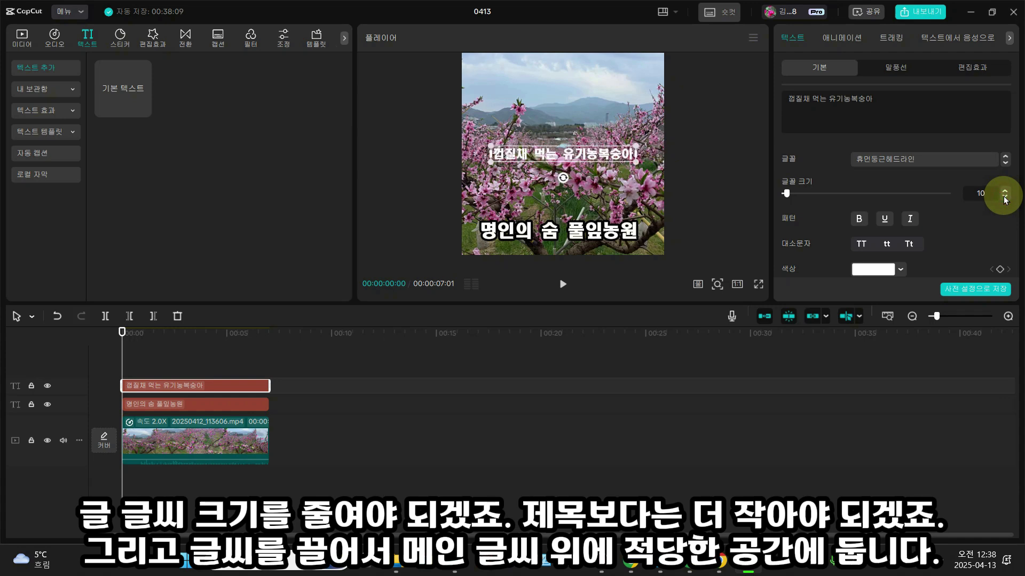
Place the second text just above the title and apply the preset style with white letters and a black outline.
drag(590, 156, 587, 209)
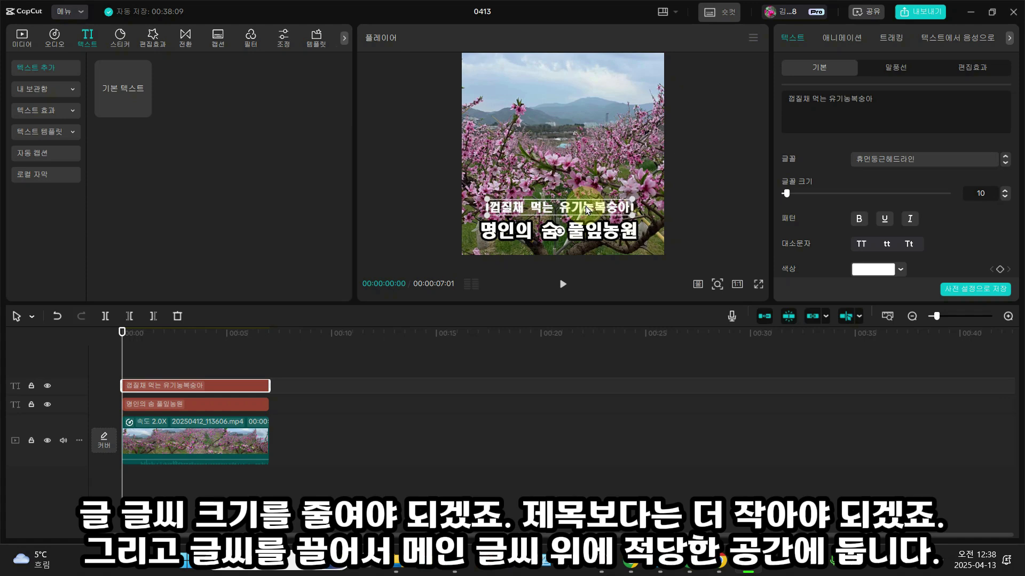
drag(586, 209, 585, 197)
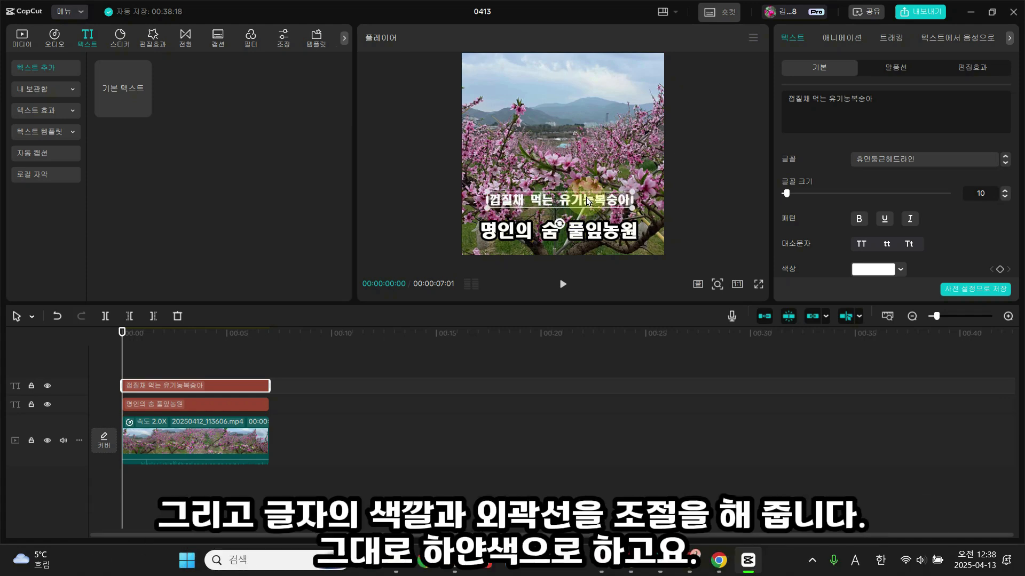
scroll(877, 203, down, 5)
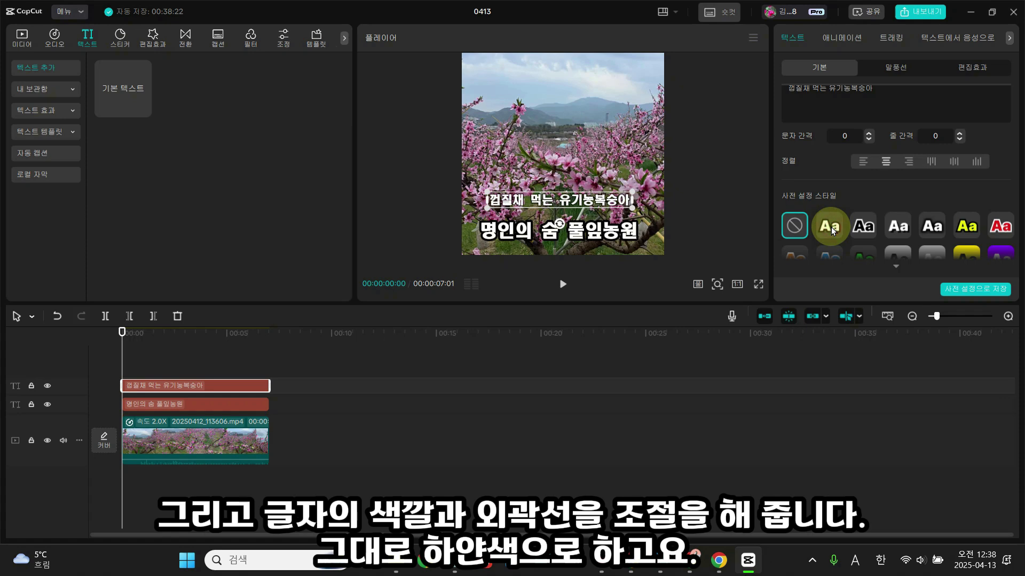
scroll(831, 226, down, 5)
scroll(831, 226, down, 5)
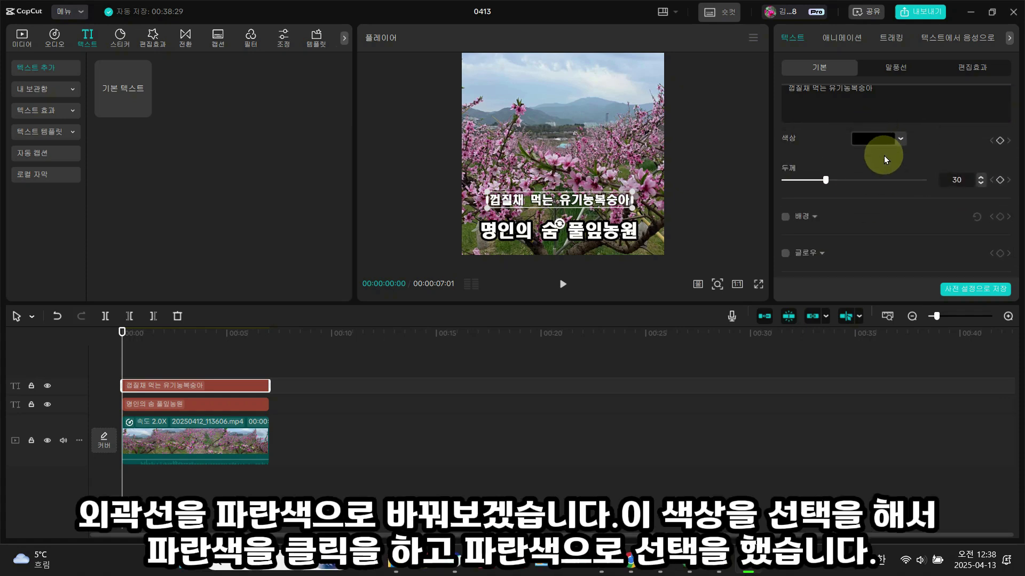
Change the second text's stroke colour to blue 0F1CDE and increase the stroke thickness to 63.
click(888, 139)
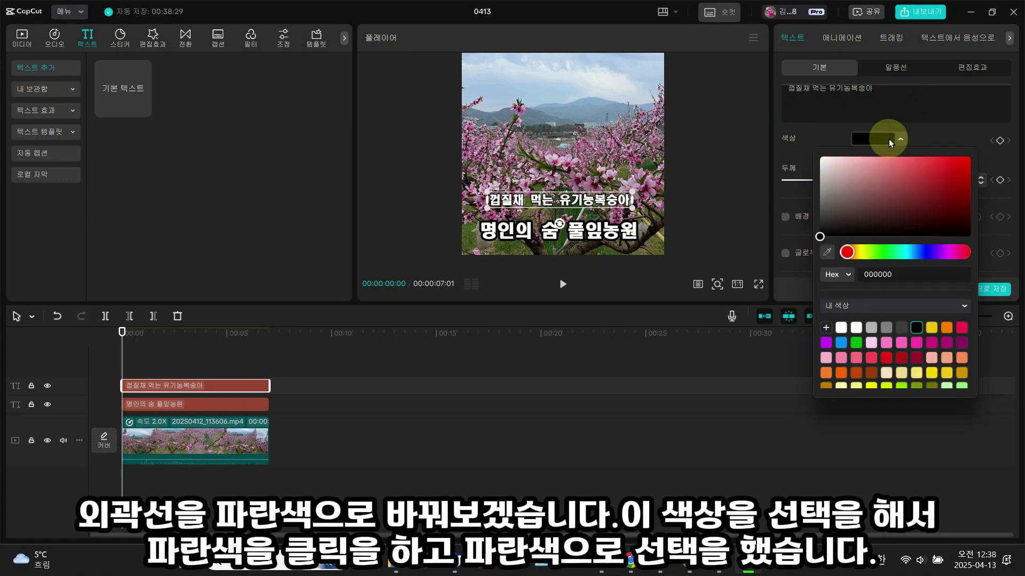
click(924, 251)
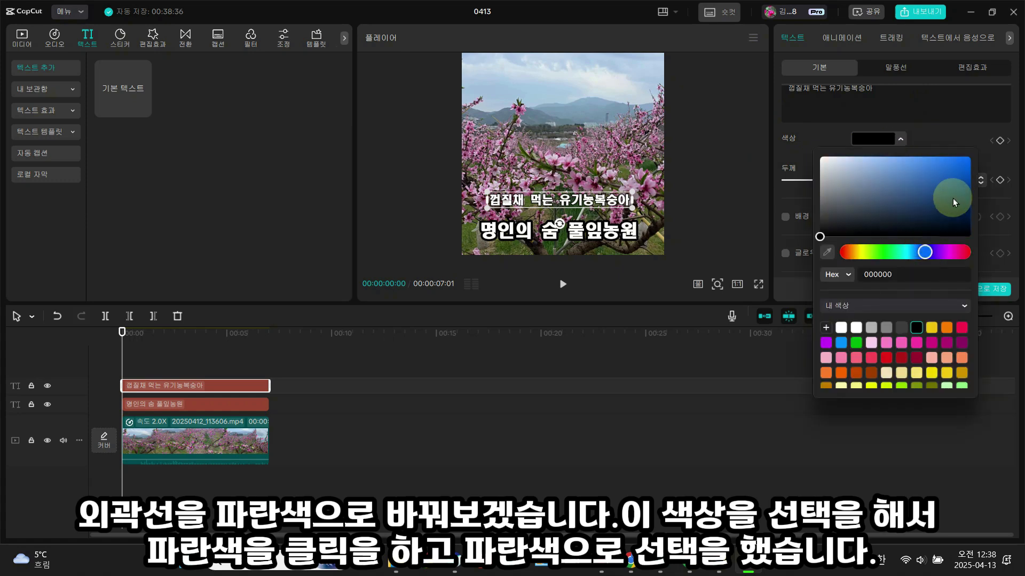
drag(959, 211, 959, 167)
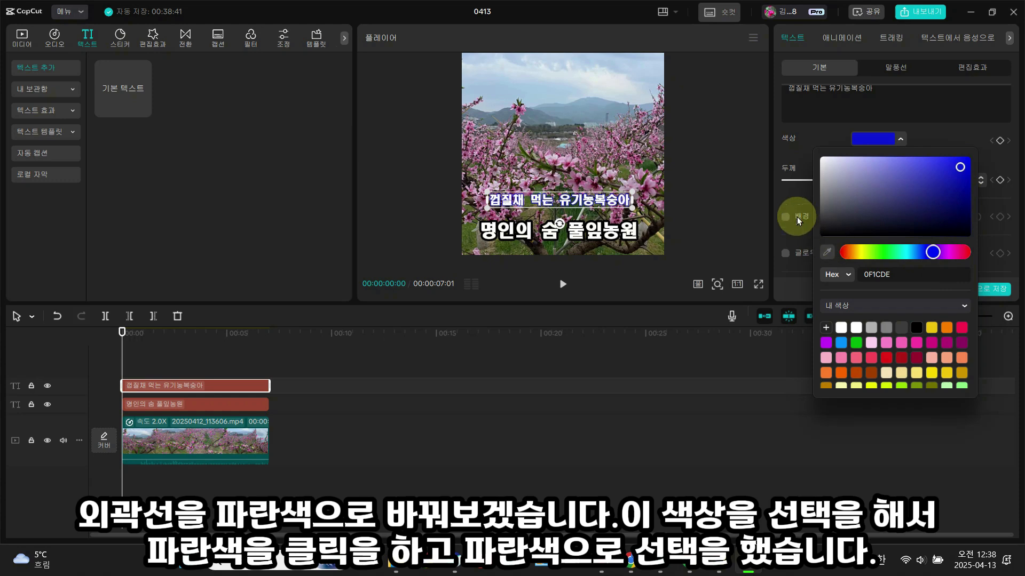
click(793, 201)
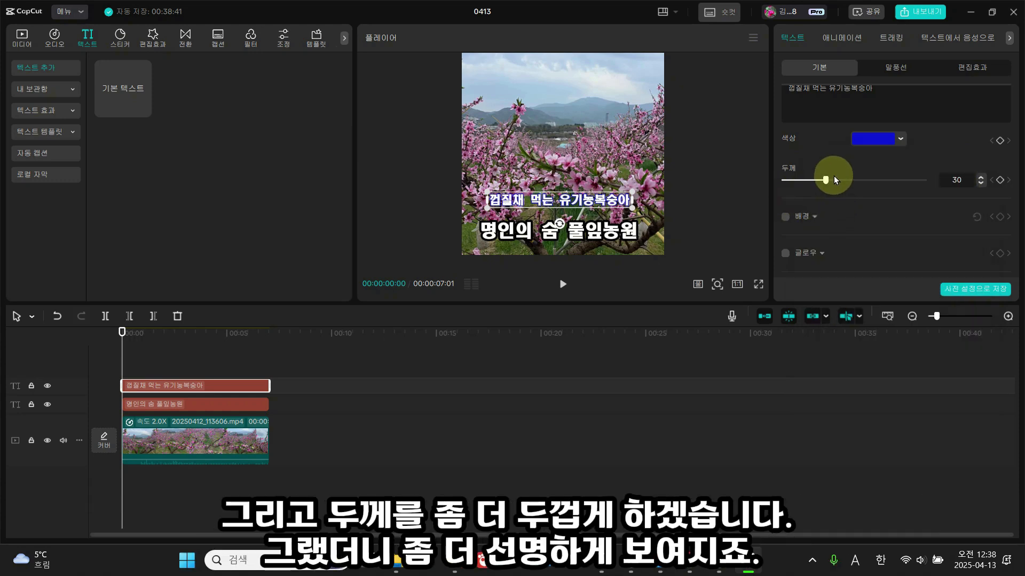
drag(867, 180, 871, 179)
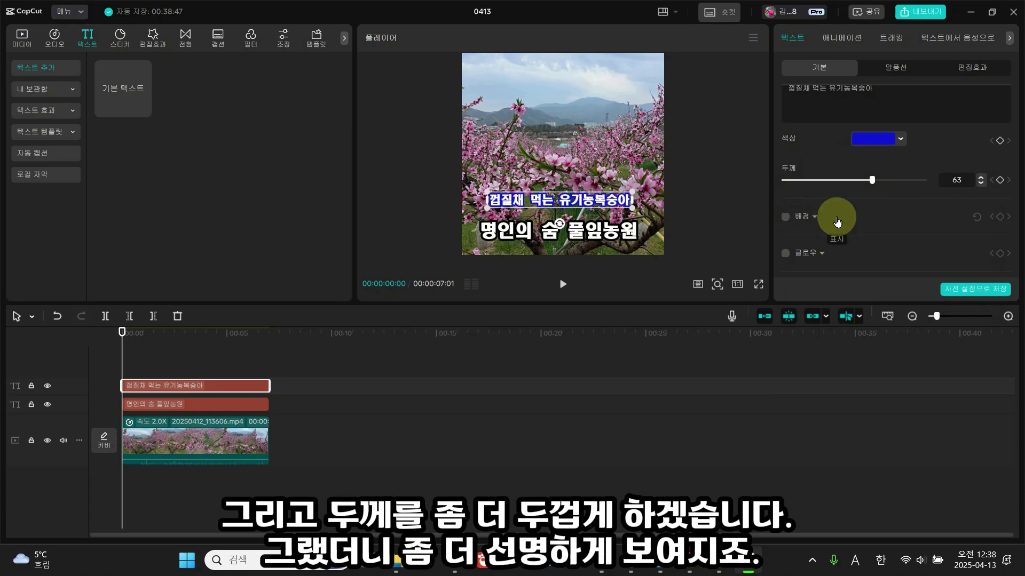
Add a third text "친환경과수 마이스터" on its own track, spanning the whole clip.
drag(116, 92, 125, 356)
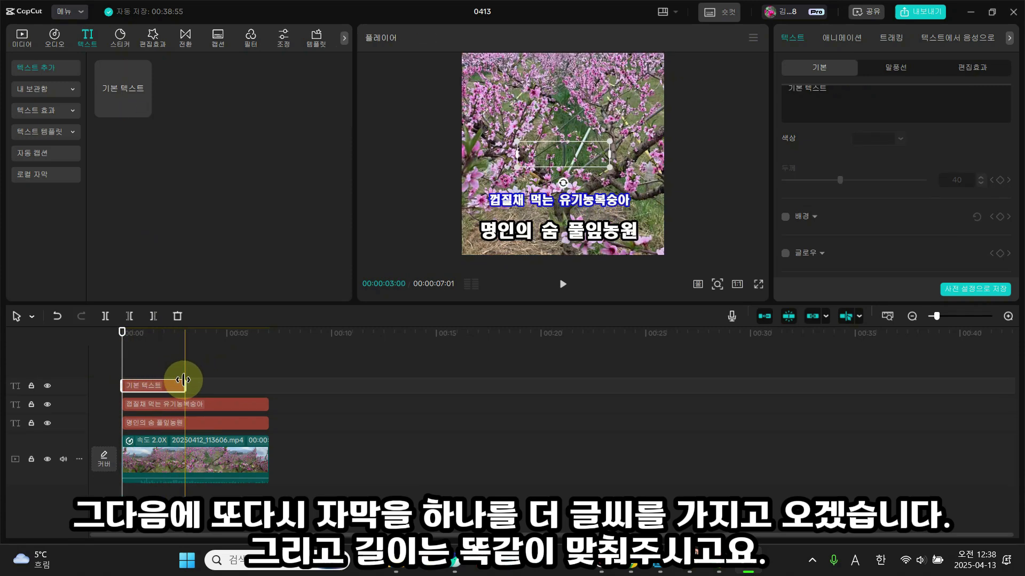
drag(187, 383, 270, 379)
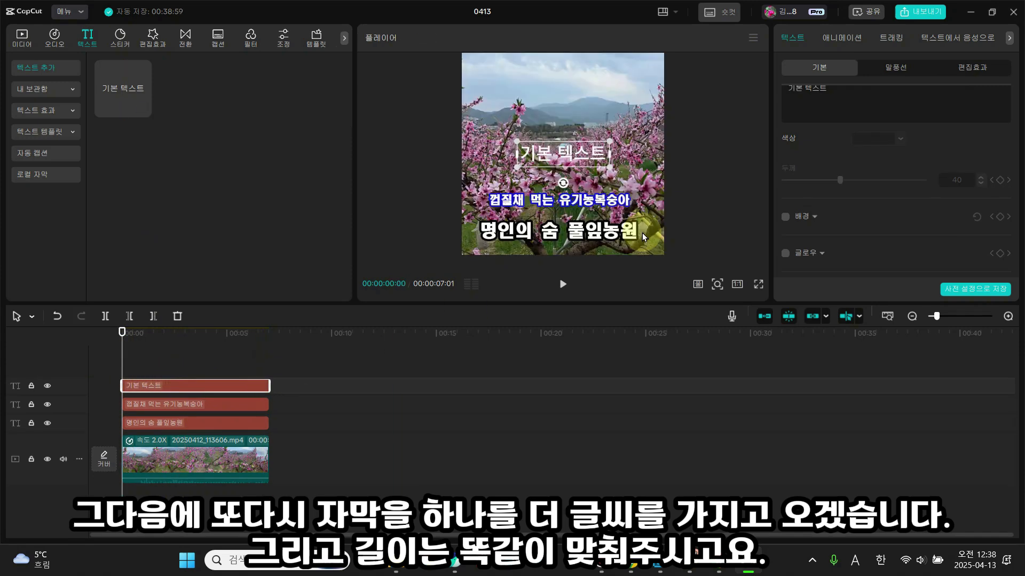
click(833, 93)
drag(833, 93, 785, 90)
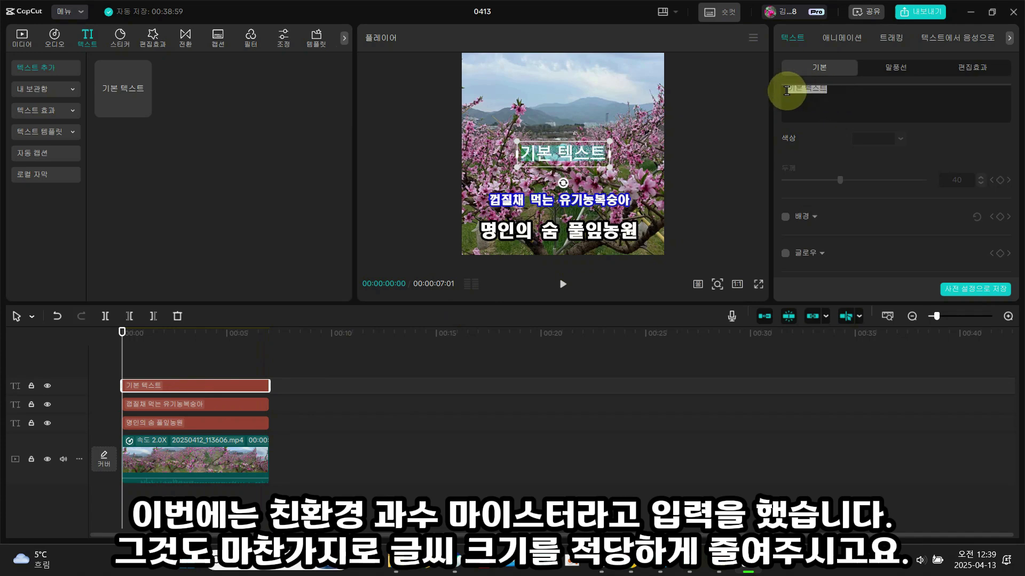
text(친환경)
text(과수 마이스)
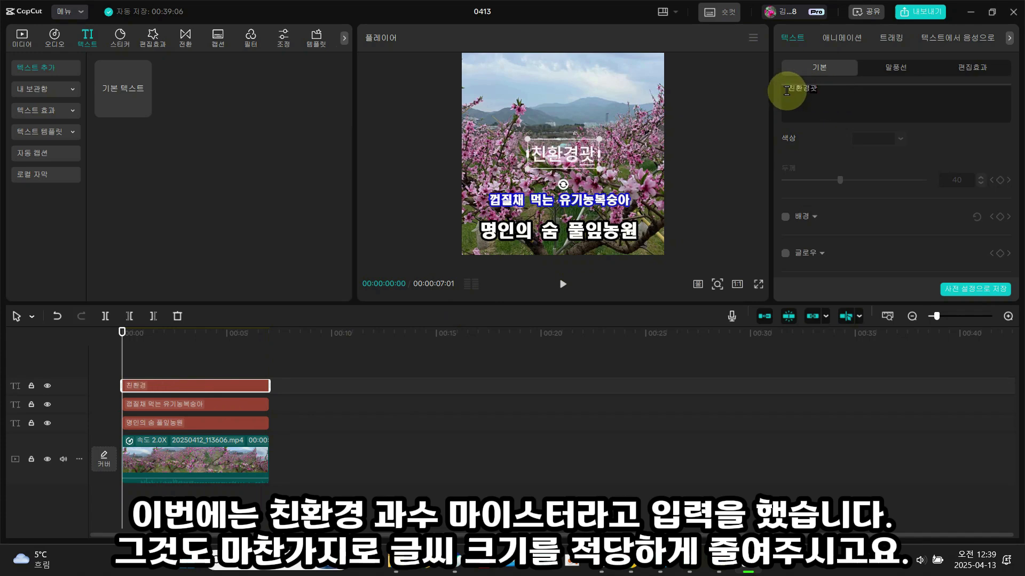
text(터)
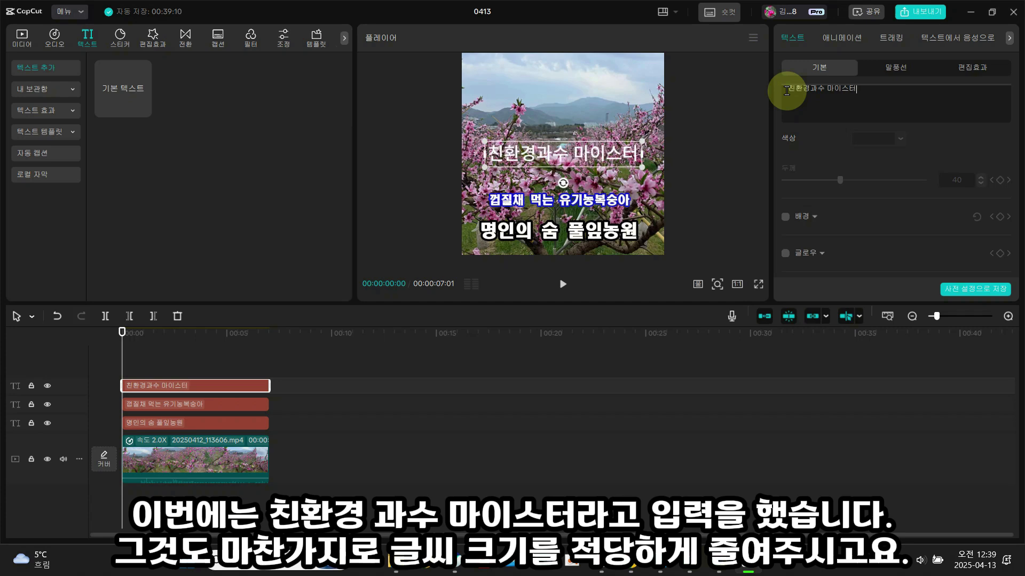
Reduce the third text's font size to 13 and apply the preset style with white letters and a black outline.
scroll(906, 180, up, 9)
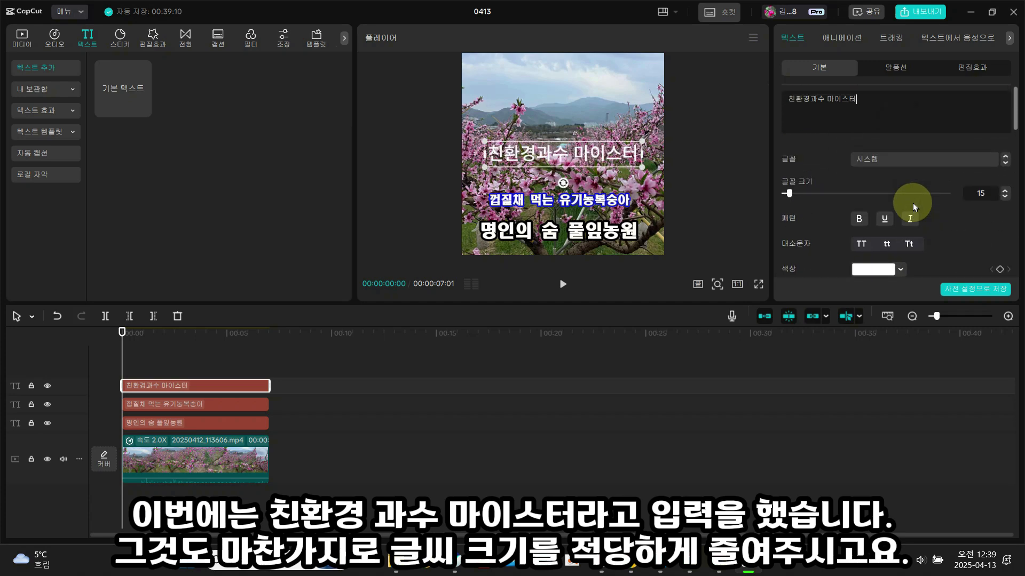
click(1004, 198)
click(1005, 198)
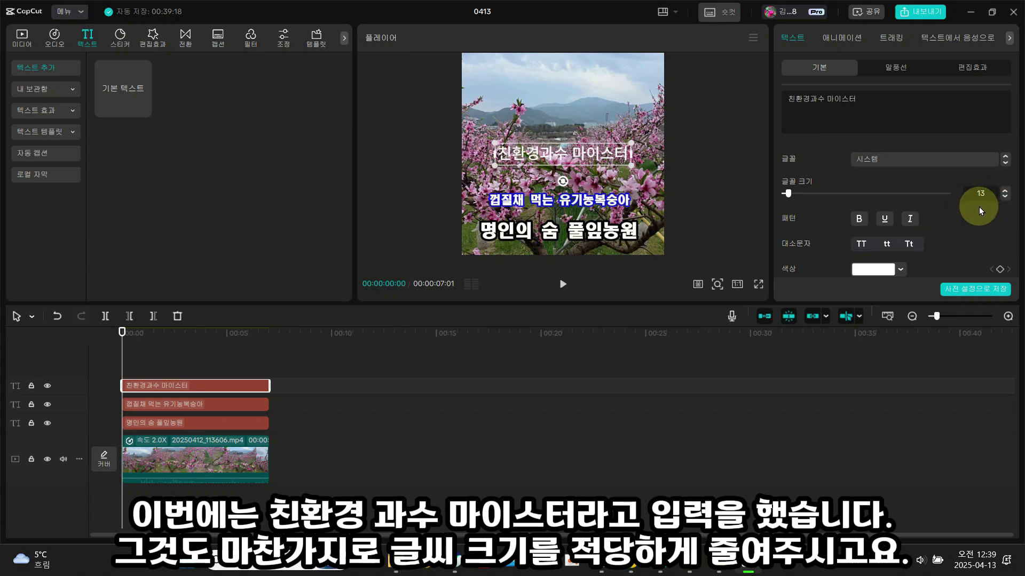
scroll(932, 214, down, 5)
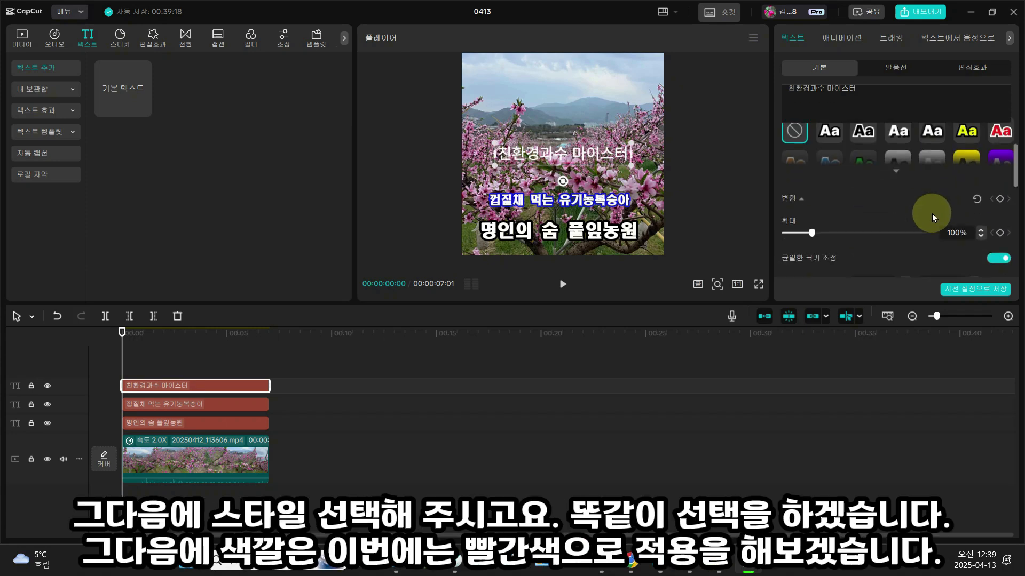
scroll(857, 199, up, 1)
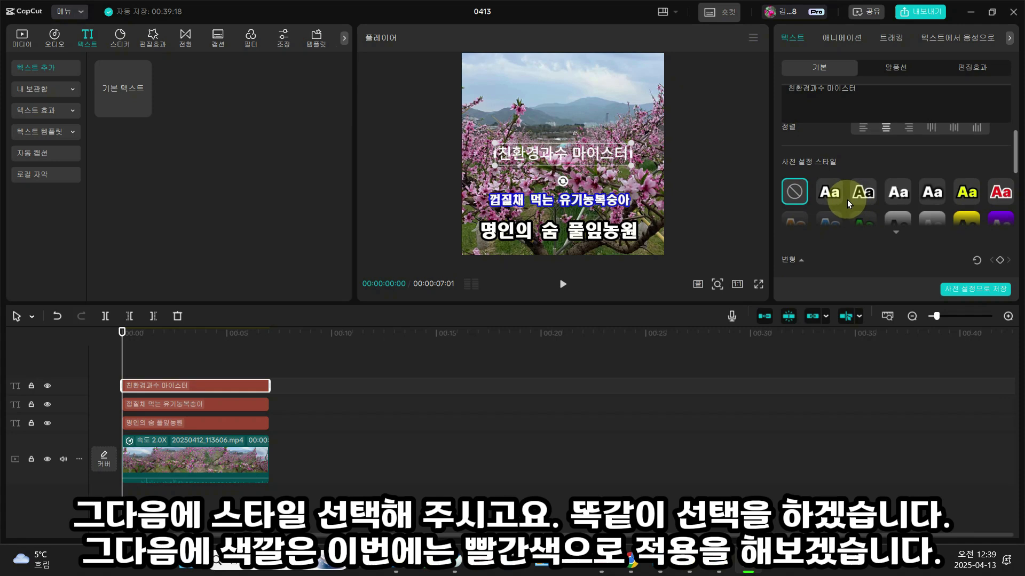
click(832, 191)
Set the third text's stroke to dark red A20033 with a thickness of 64.
scroll(844, 194, down, 3)
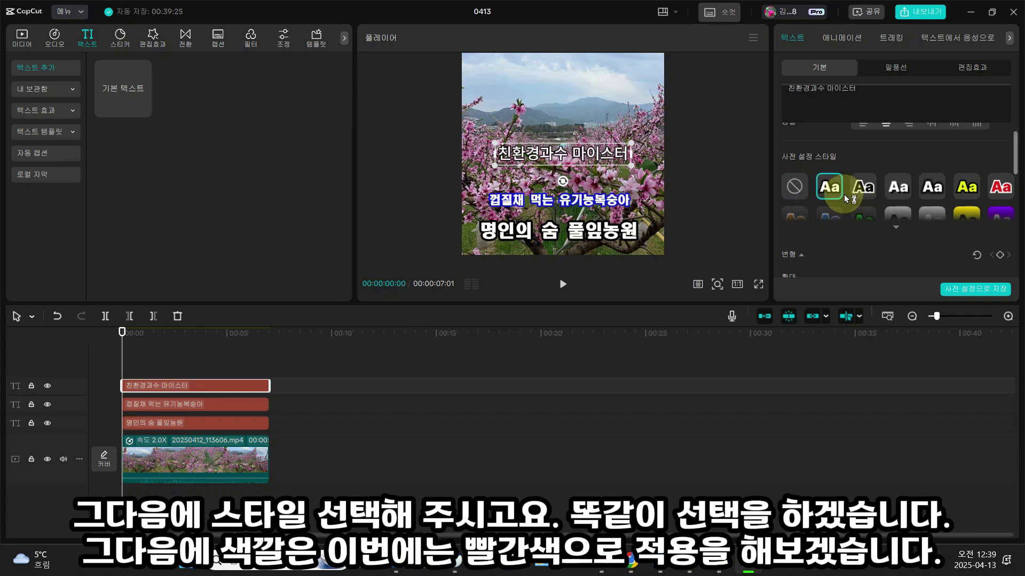
scroll(830, 181, down, 3)
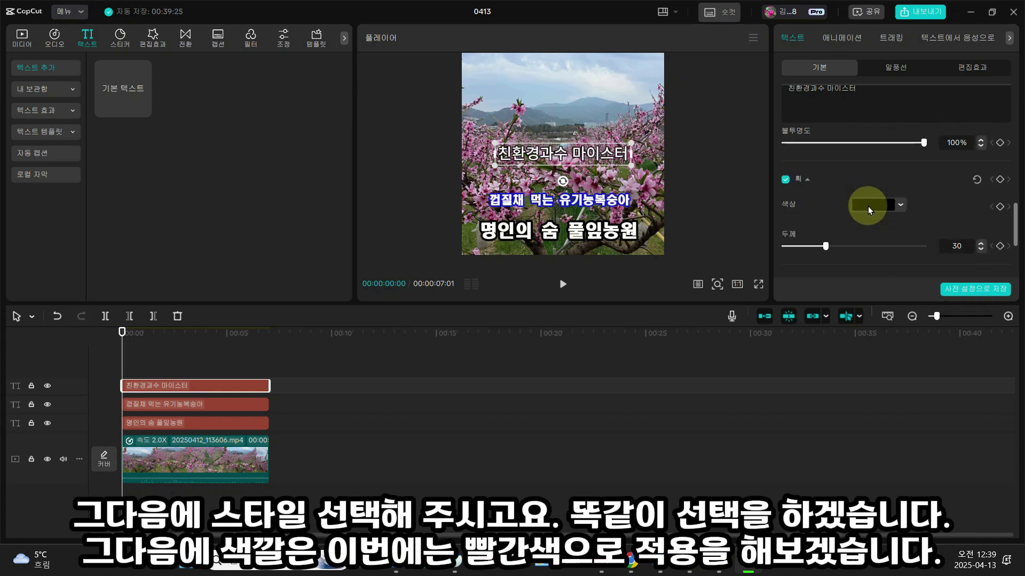
click(896, 206)
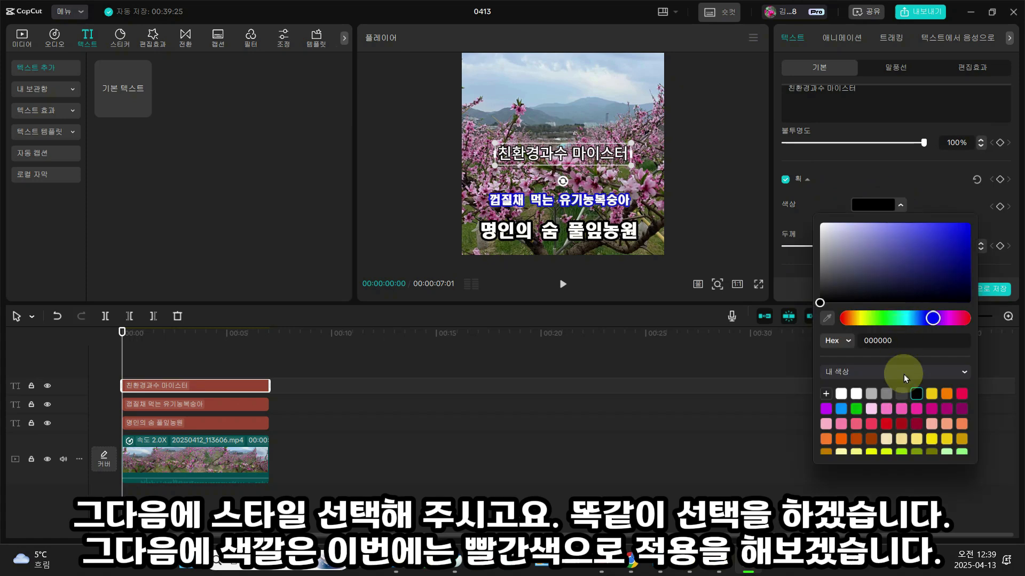
click(917, 423)
drag(825, 245, 874, 251)
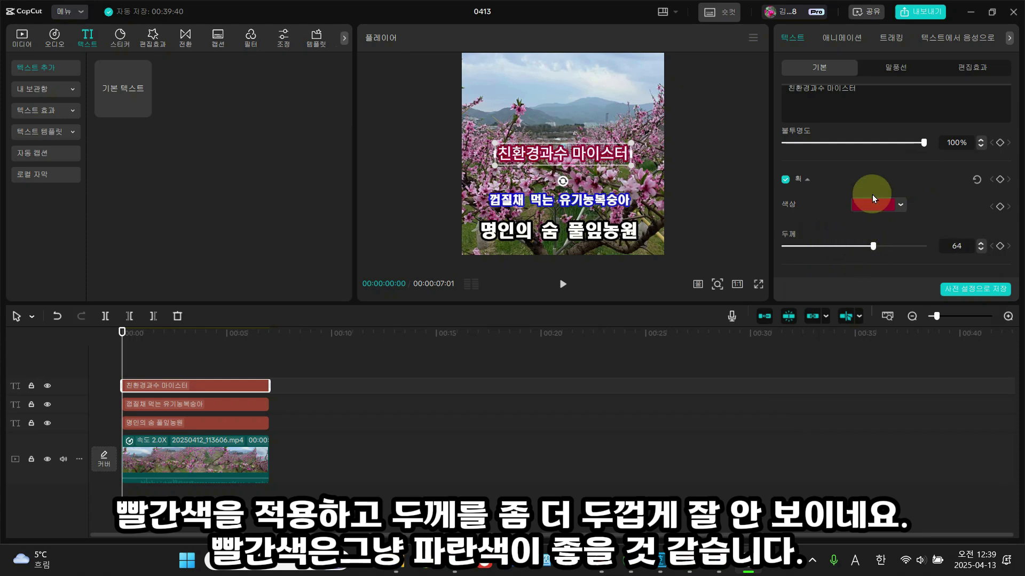
Change the third text's stroke colour to dark blue 0022A2.
click(900, 205)
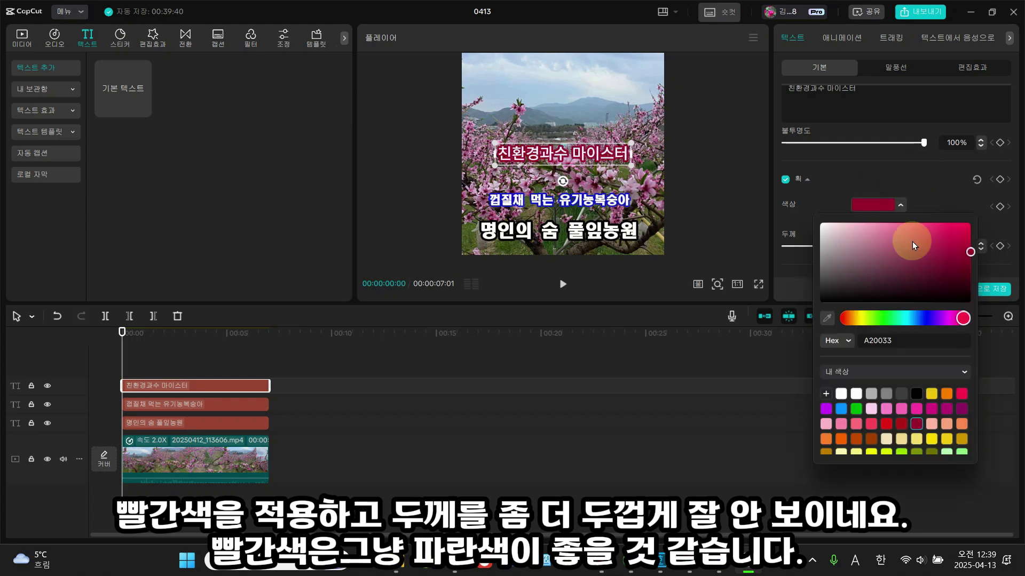
click(929, 318)
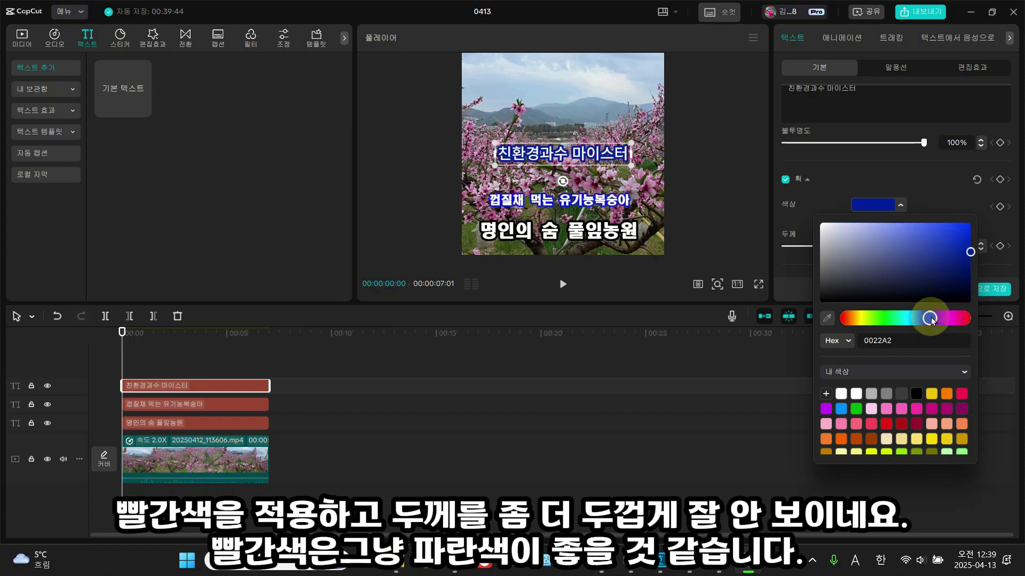
click(924, 188)
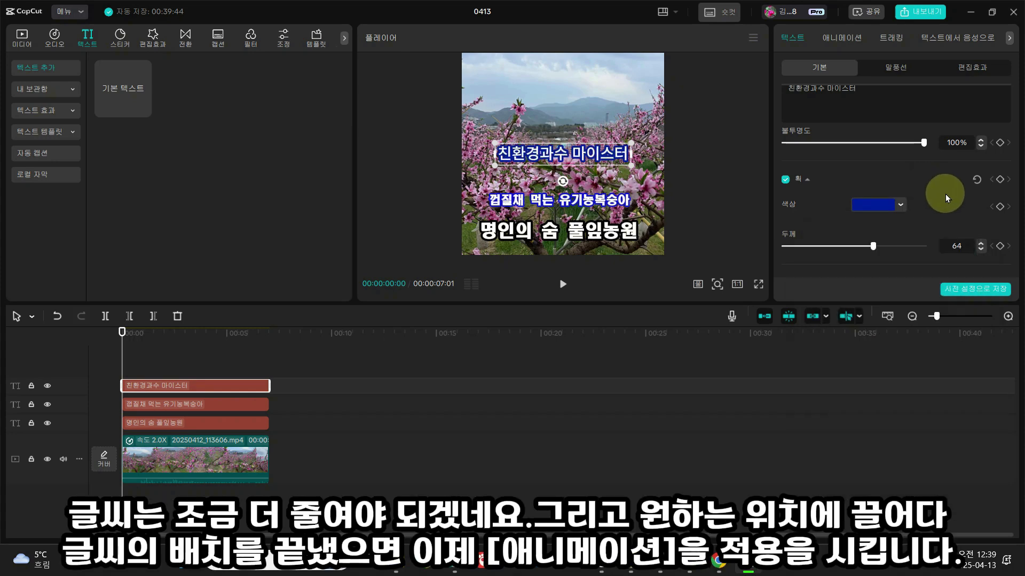
Reduce the third text's font size to 12 and position it just above the second text.
scroll(953, 203, up, 5)
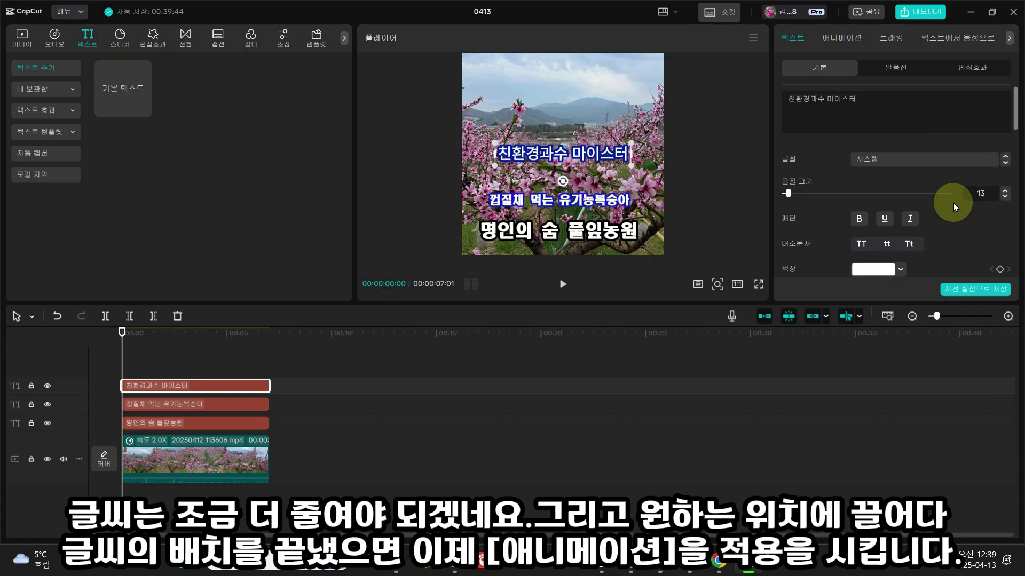
click(589, 161)
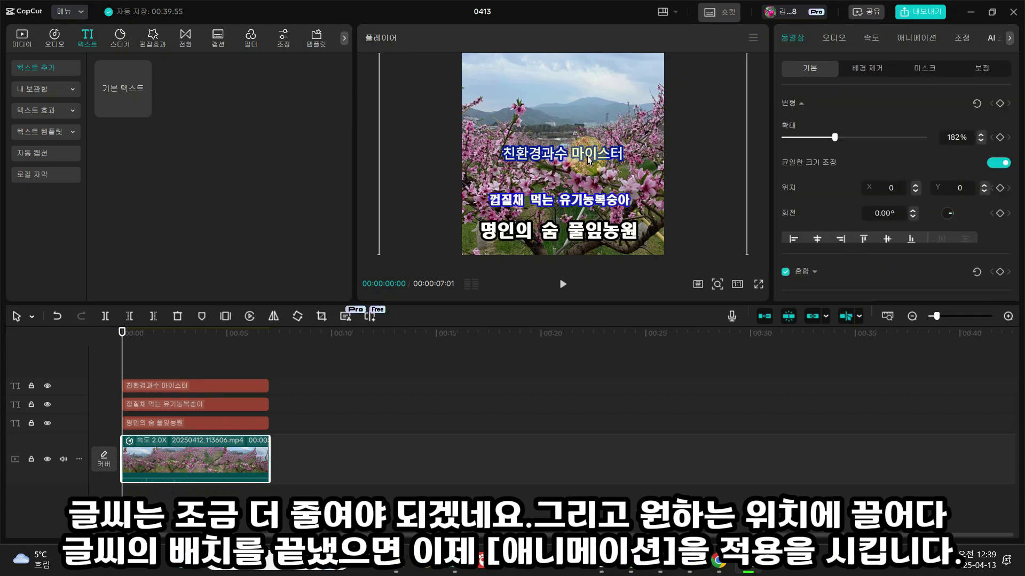
click(242, 385)
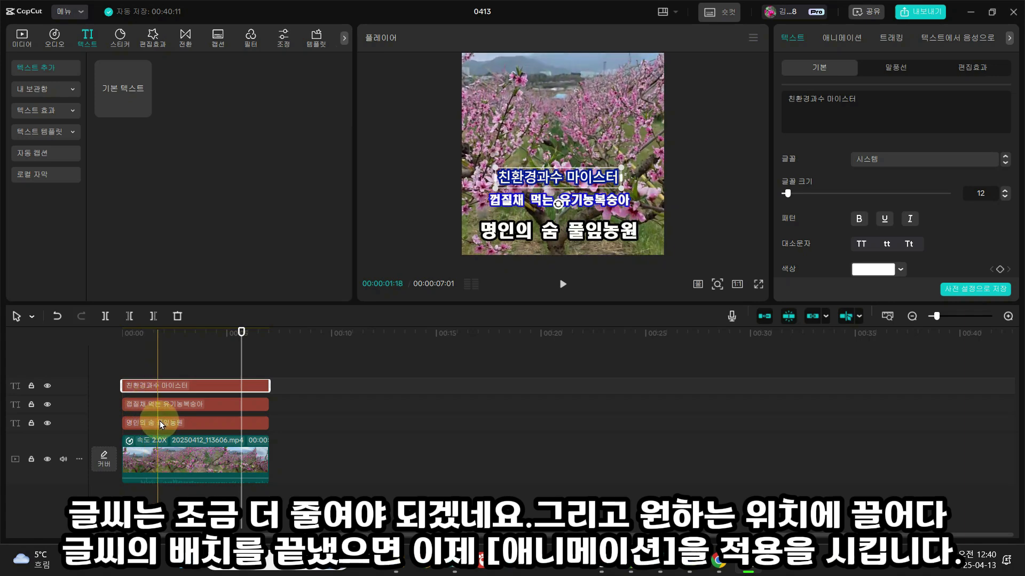
Apply the 눈이 …는 것 entrance animation to the title "명인의 숨 풀잎농원" and set its duration to about 2 seconds.
click(156, 421)
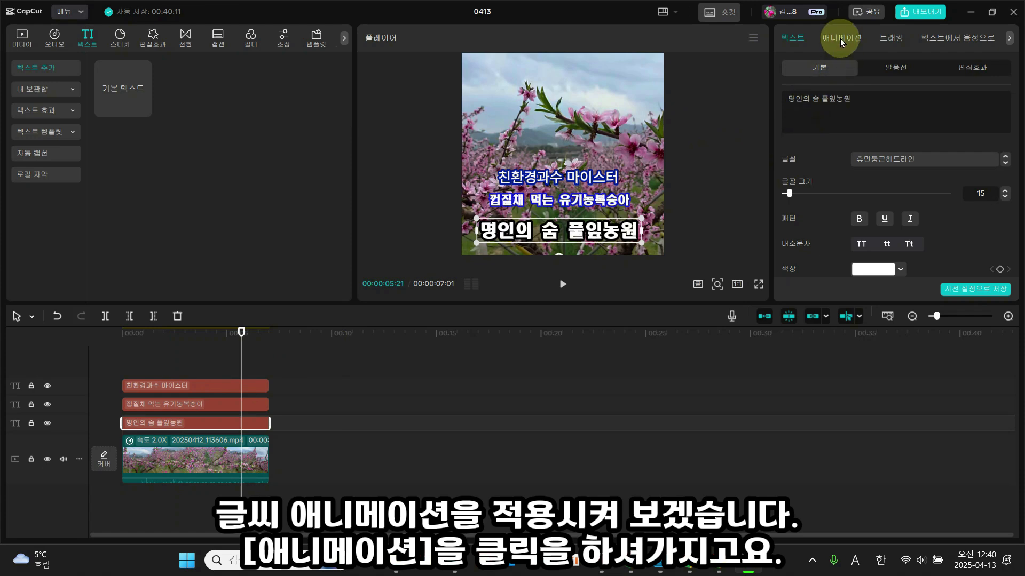
click(841, 40)
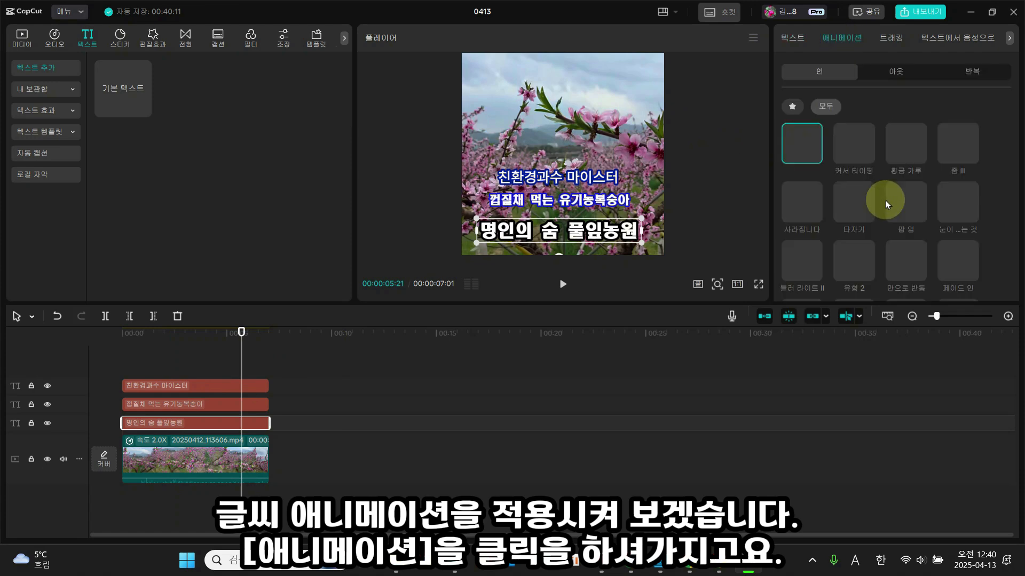
click(957, 209)
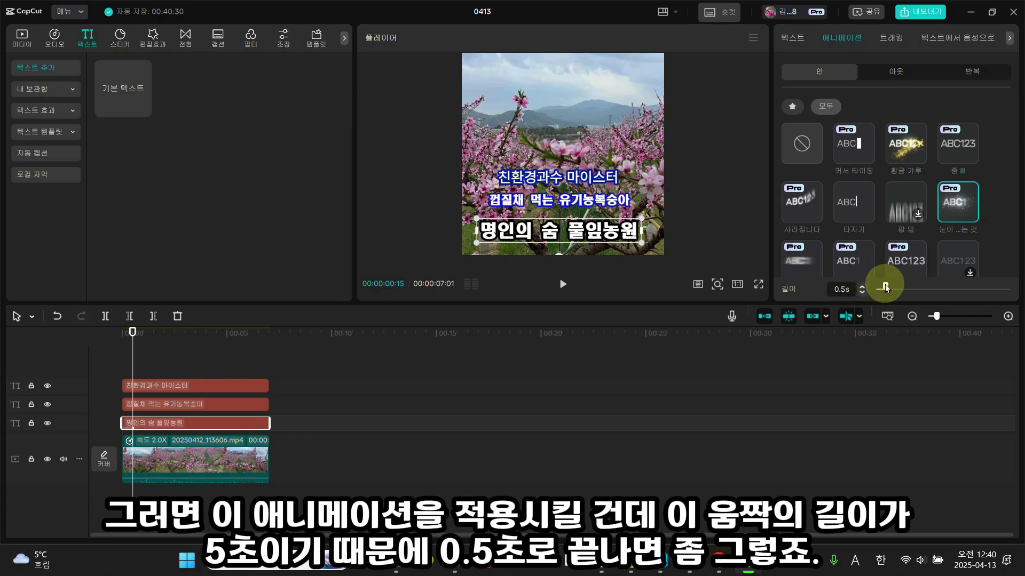
drag(885, 283, 933, 288)
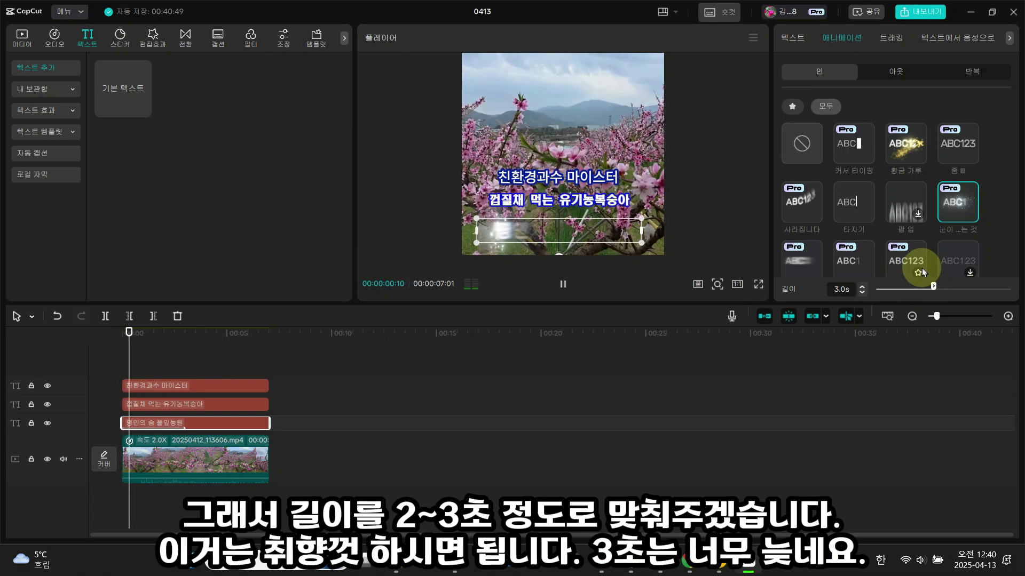
drag(935, 284, 910, 289)
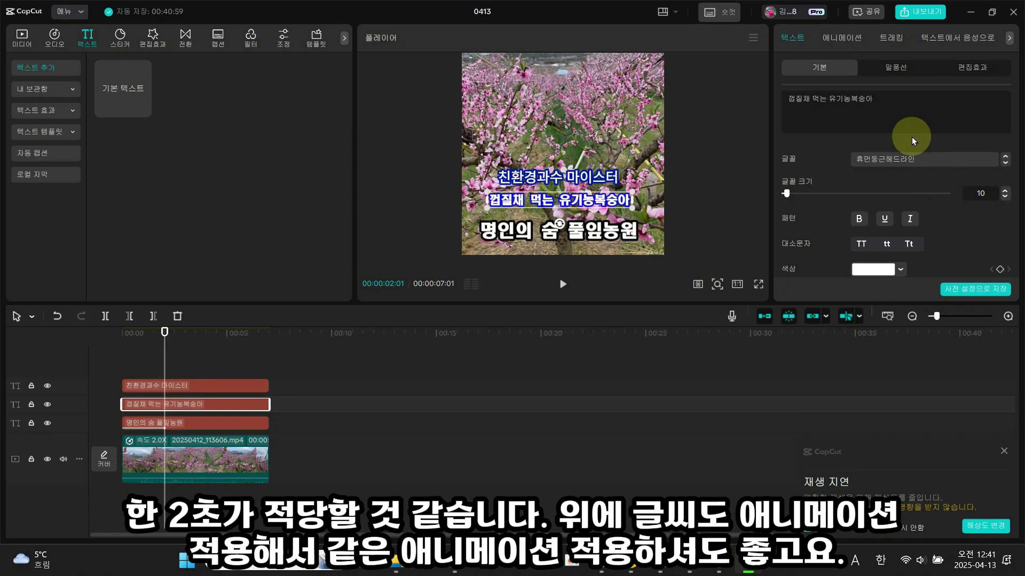
Apply the 황금 가루 entrance animation to the text "껍질채 먹는 유기농복숭아" and set its duration to 2.1 s.
click(850, 40)
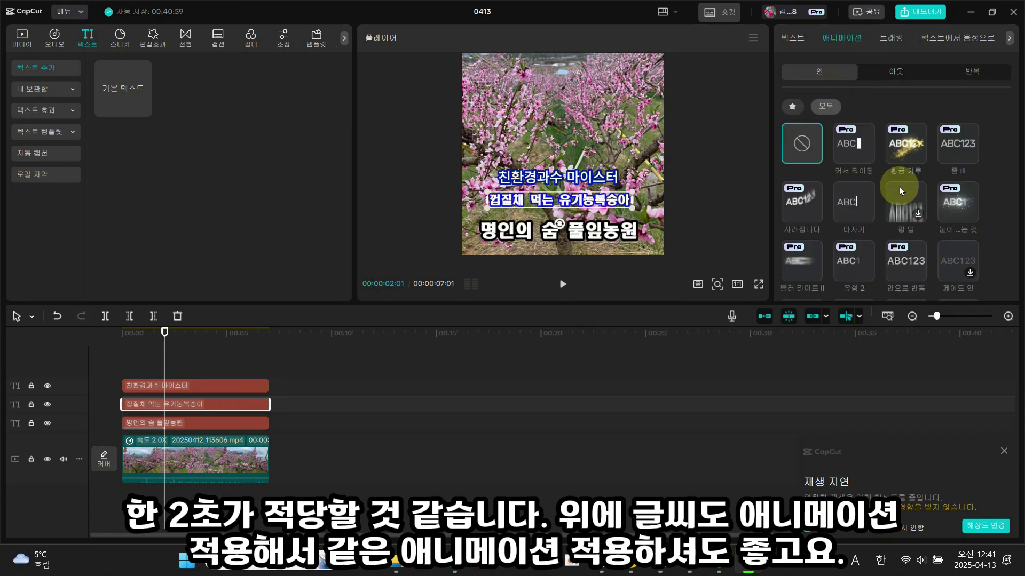
click(887, 154)
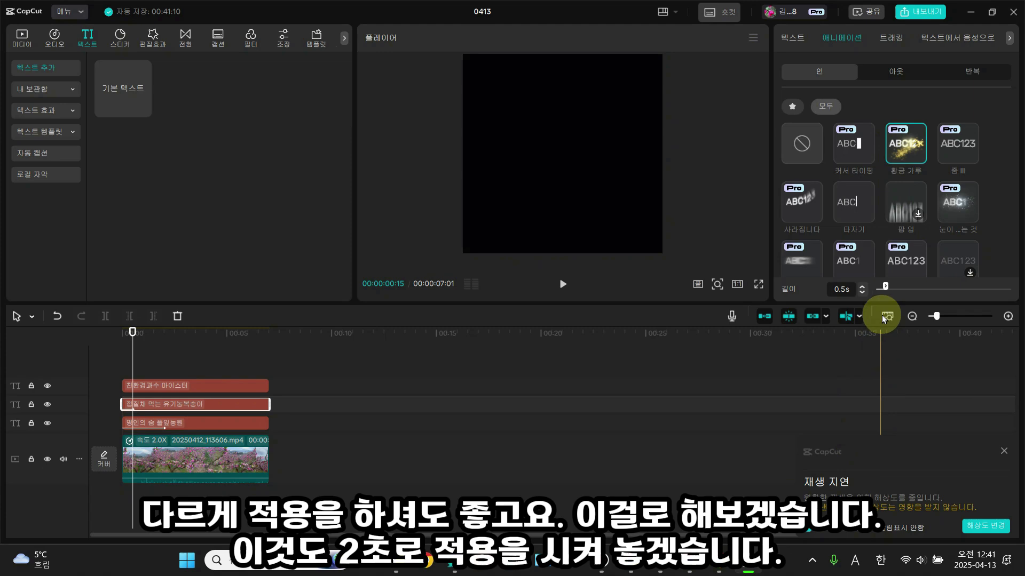
drag(895, 287, 917, 287)
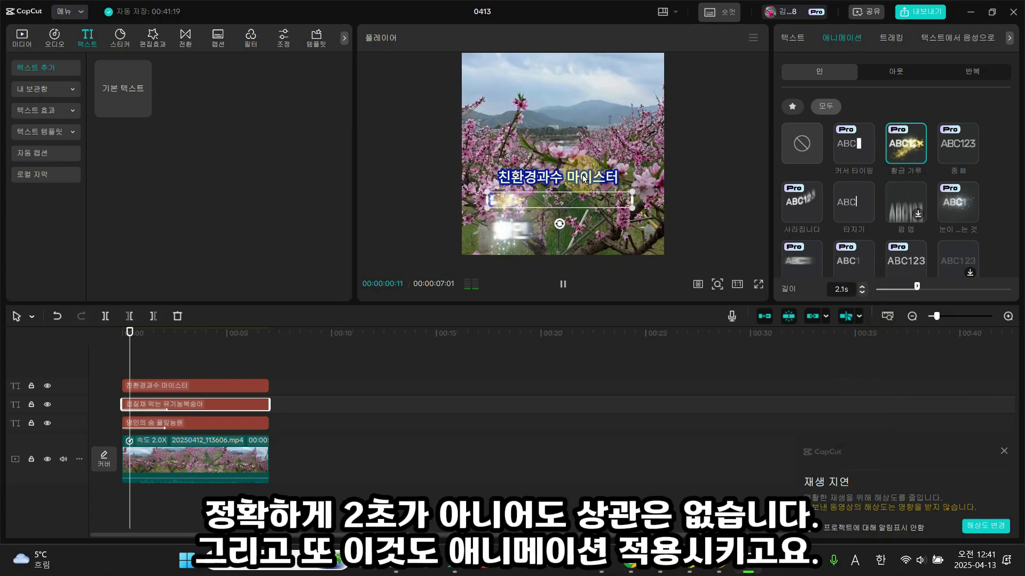
Apply the 블러 라이트 II entrance animation to the text "친환경과수 마이스터", set its duration to 2.0 s, and preview the playback.
click(241, 401)
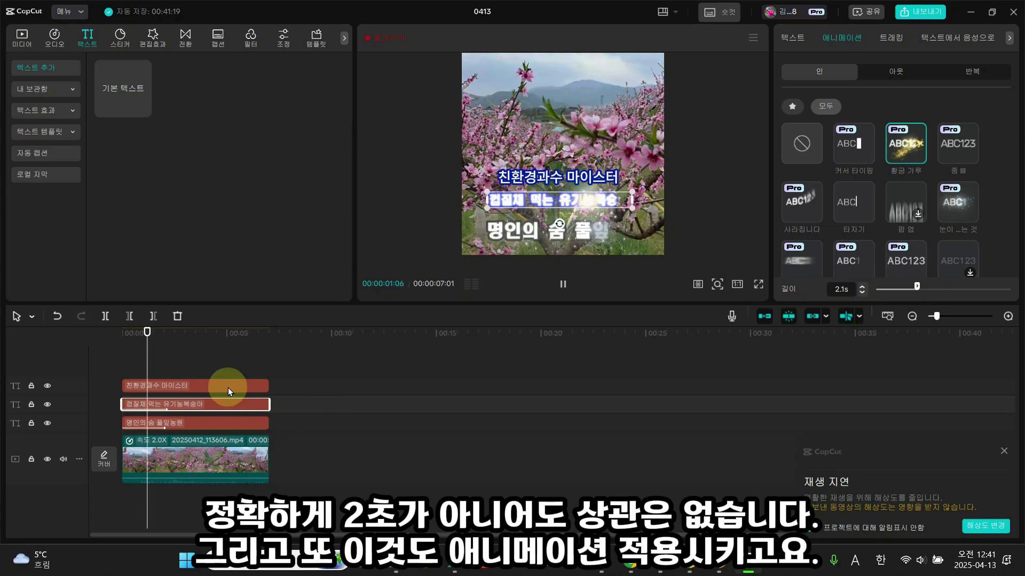
click(228, 386)
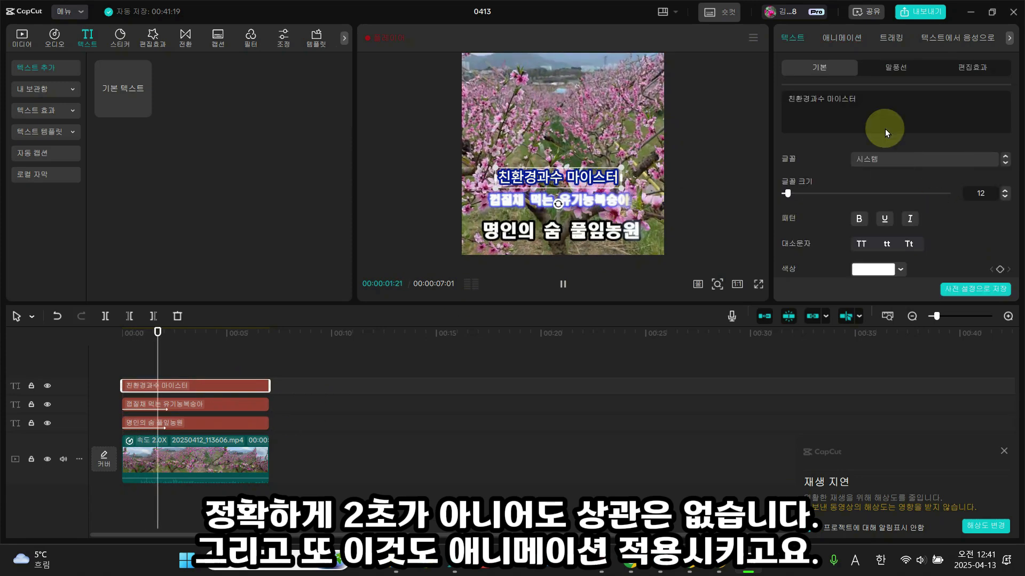
click(831, 39)
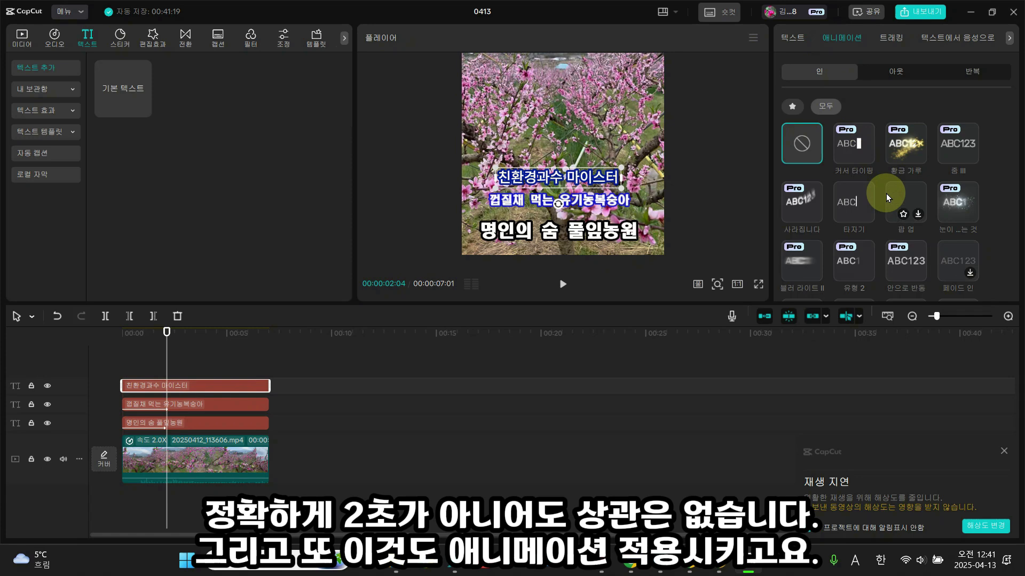
scroll(886, 193, down, 1)
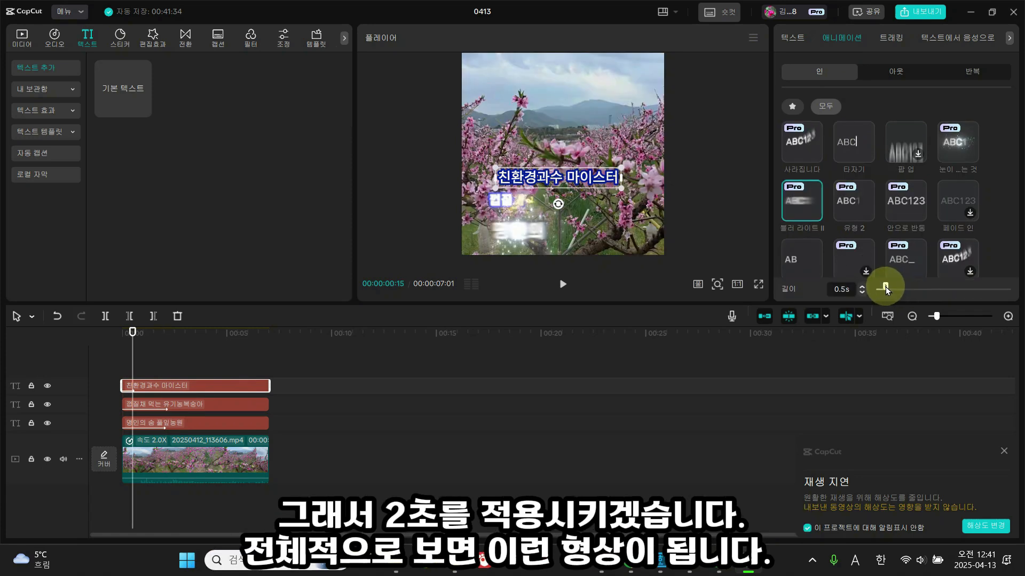
drag(885, 287, 902, 291)
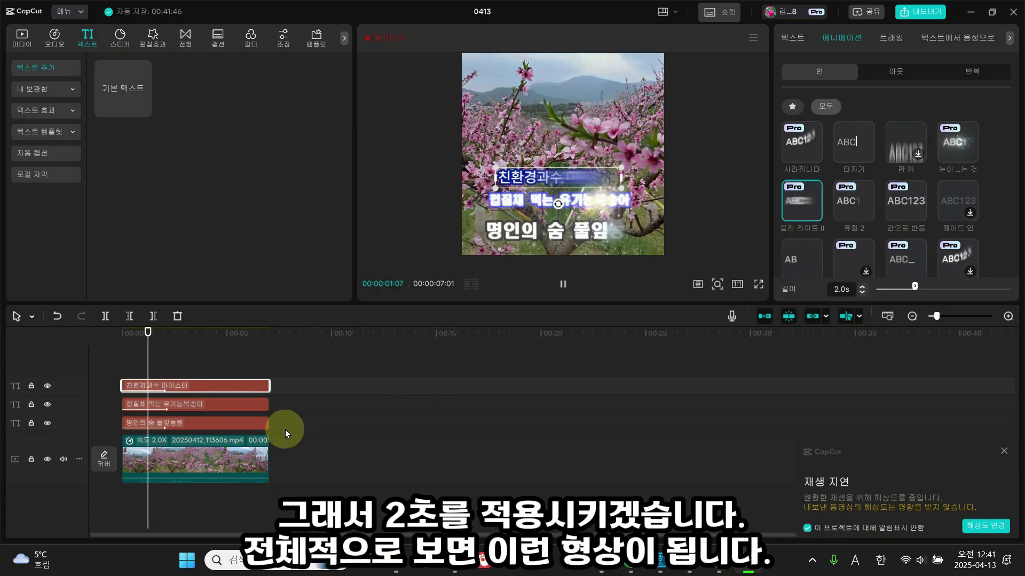
key(space)
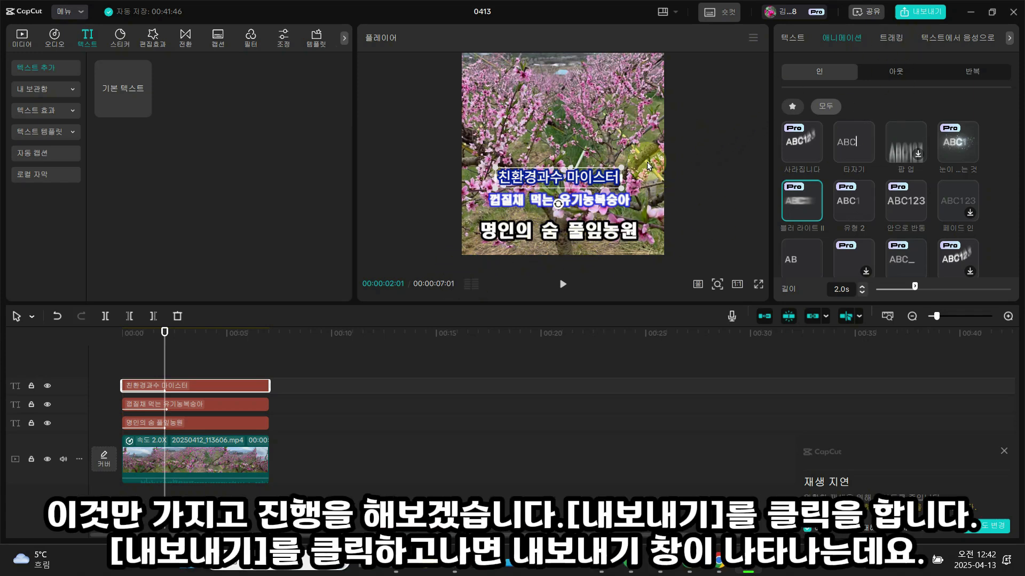
Dismiss the playback notice, name the export 풀잎농원, and disable the 동영상 output for a GIF-only export.
click(1004, 451)
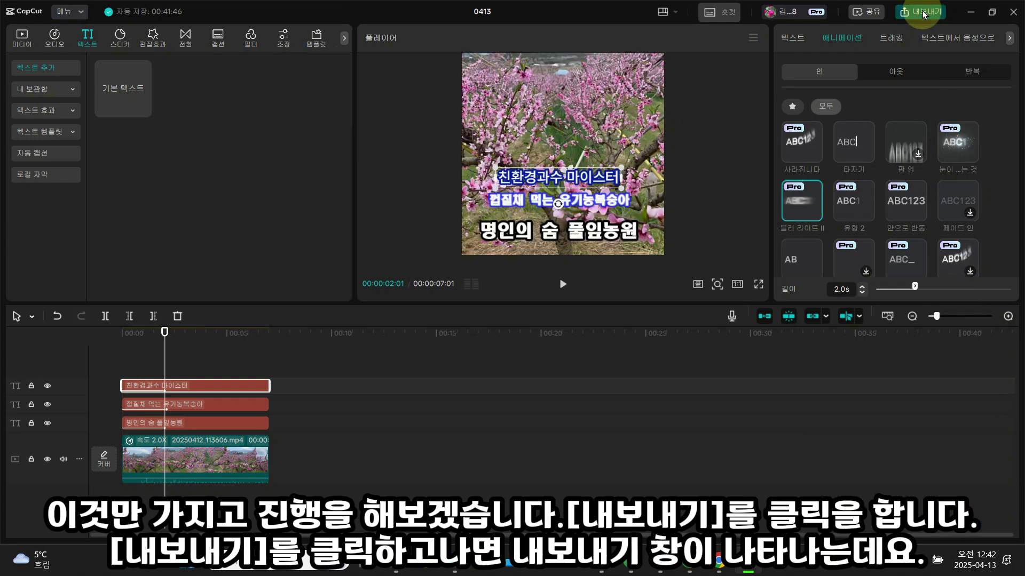
click(922, 12)
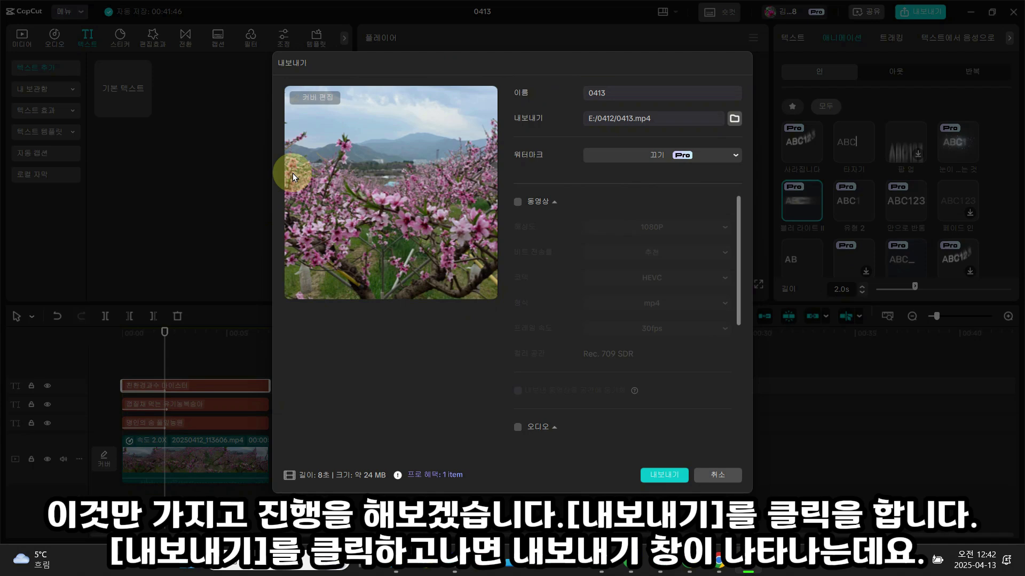
click(610, 94)
drag(582, 93, 610, 92)
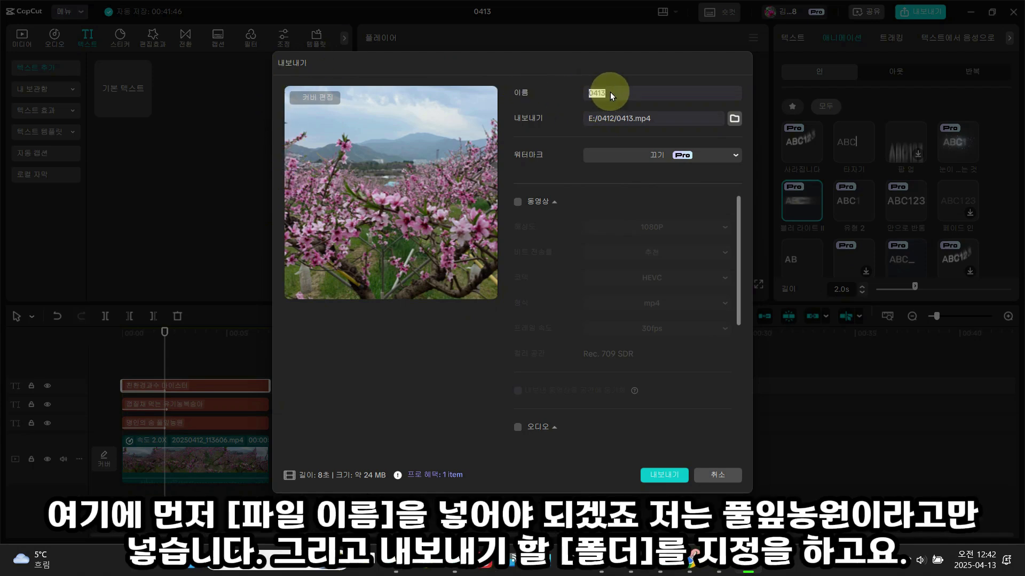
text(풀잎농원)
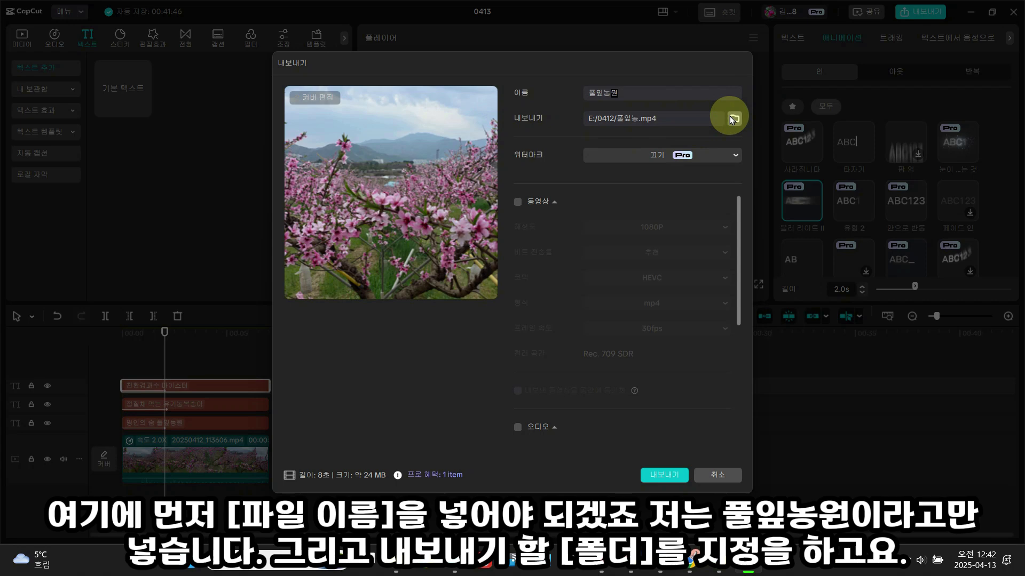
scroll(600, 283, down, 5)
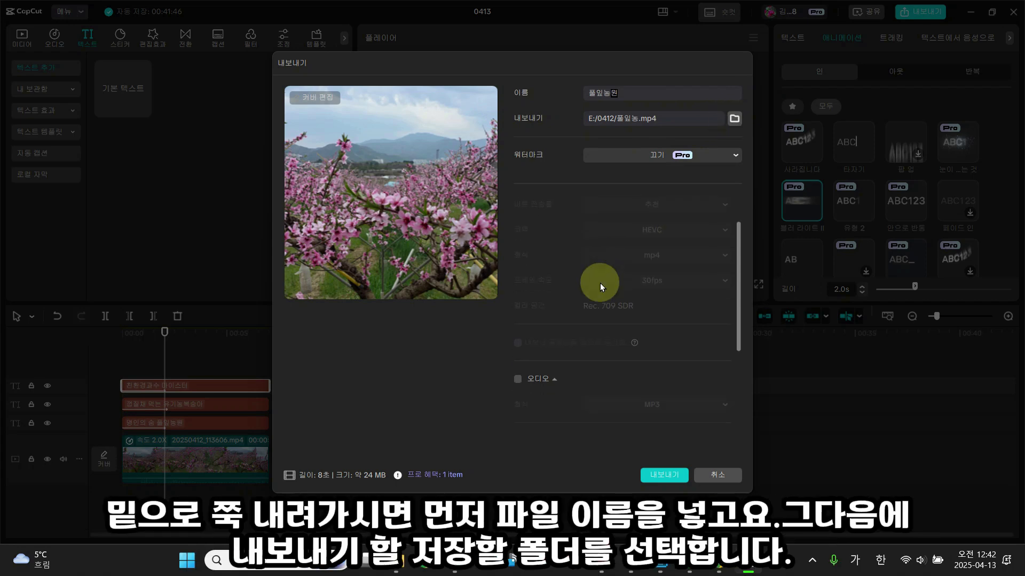
scroll(600, 283, up, 5)
click(626, 94)
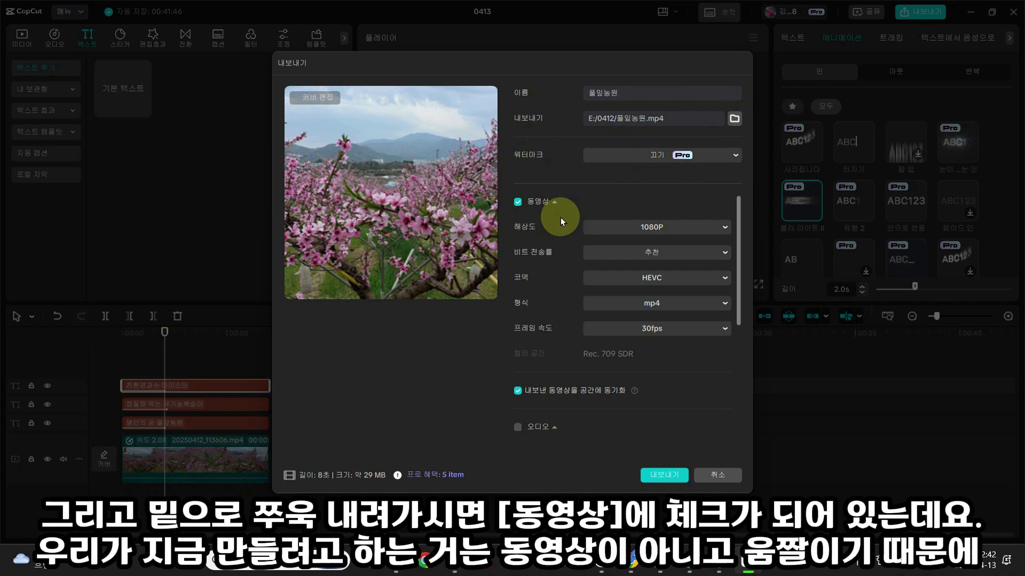
click(519, 203)
scroll(559, 242, down, 3)
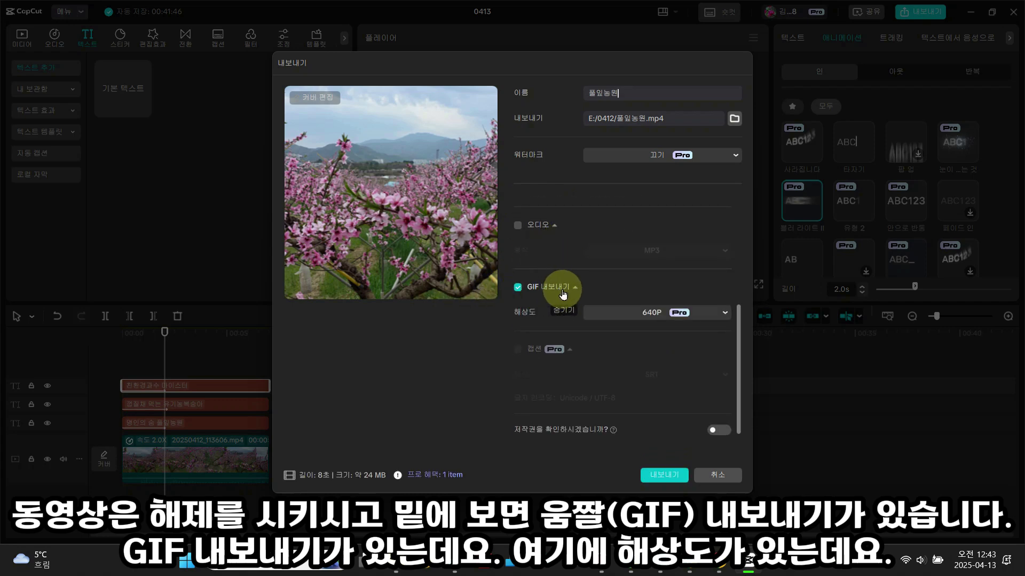
Start a trial GIF export at 240P to check its estimated size, and cancel it.
click(658, 312)
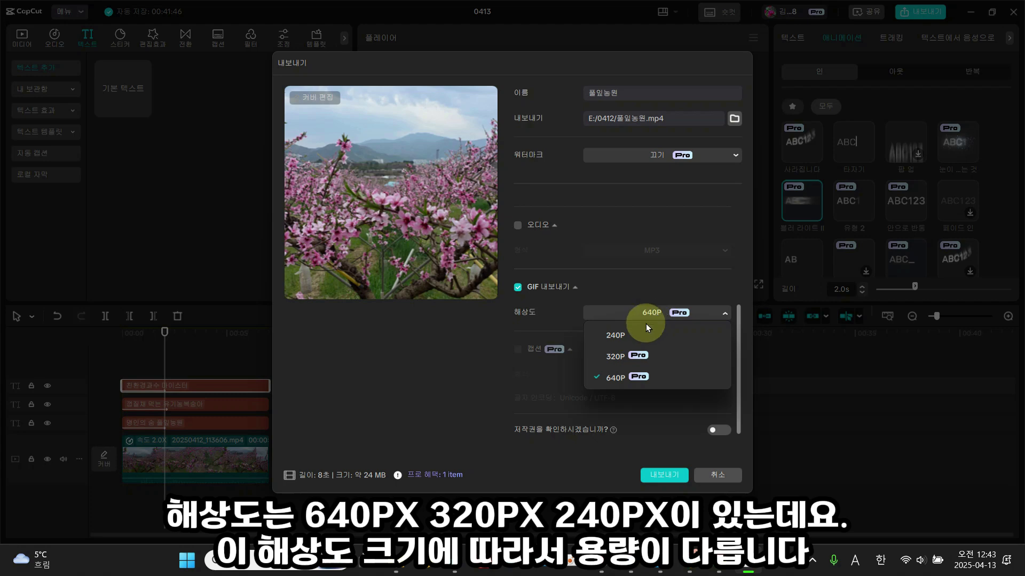
click(625, 336)
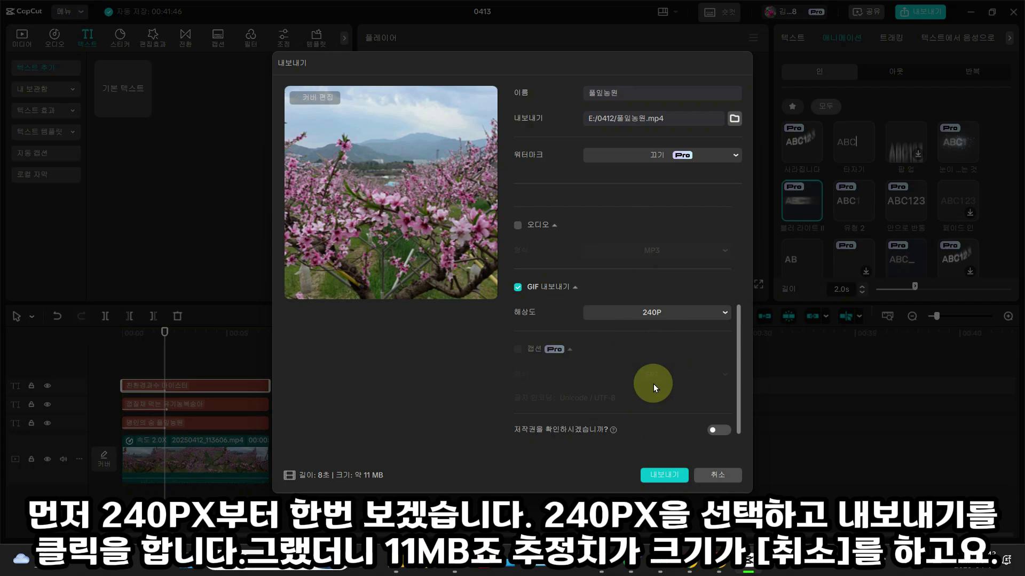
click(659, 474)
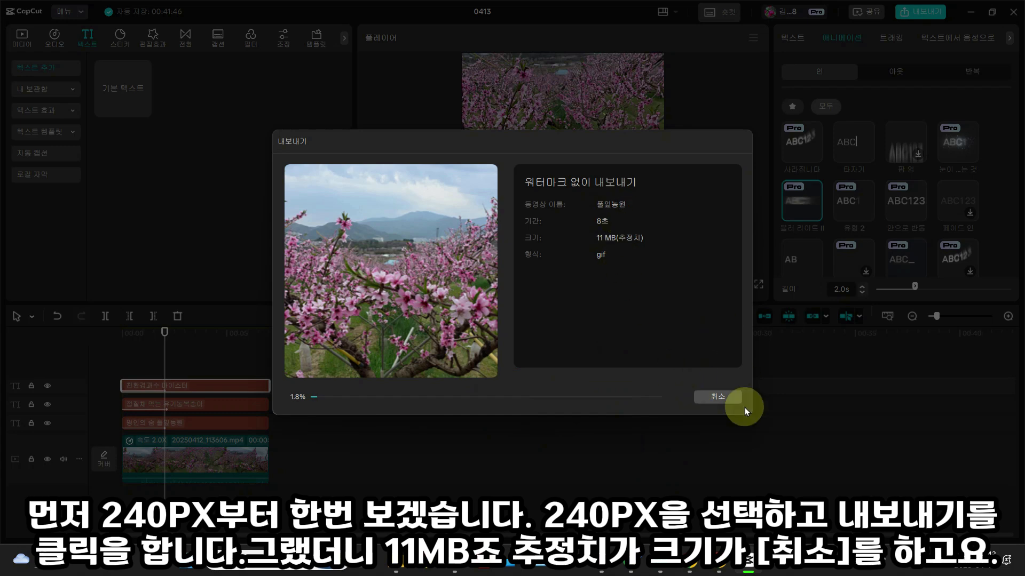
click(723, 397)
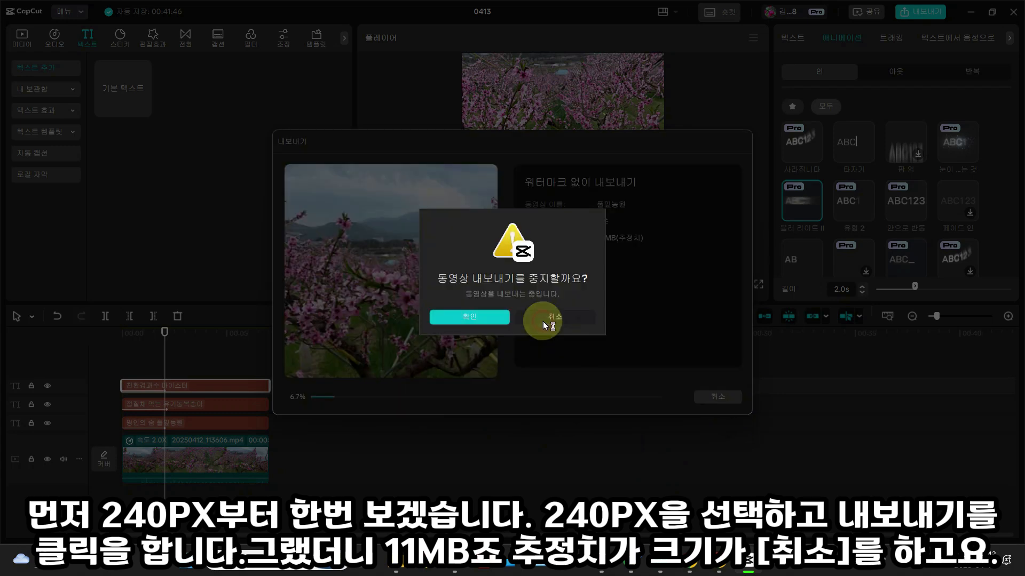
click(543, 321)
Start a trial GIF export at 320P to compare its estimated size, and cancel it.
scroll(648, 309, down, 5)
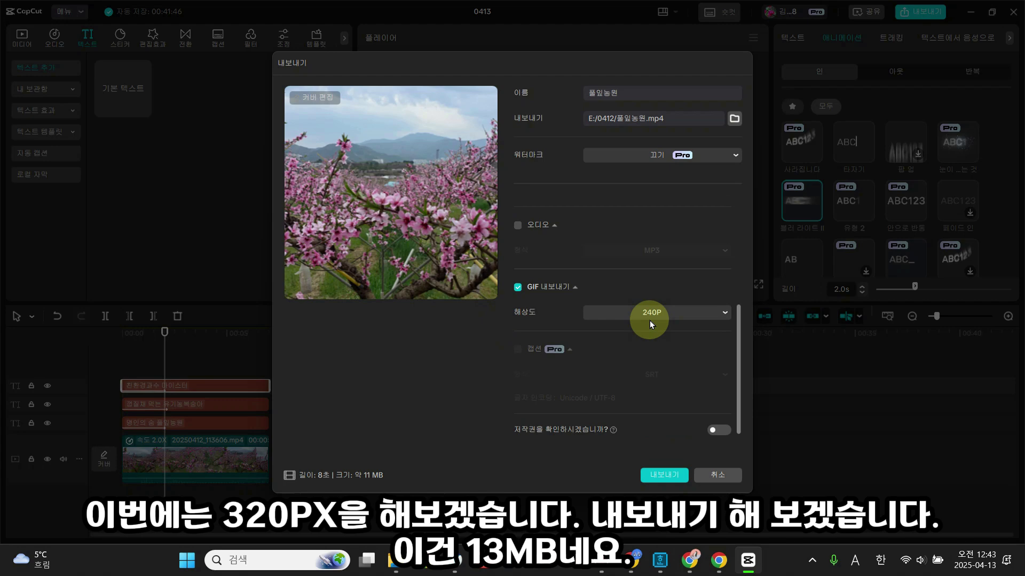
click(663, 475)
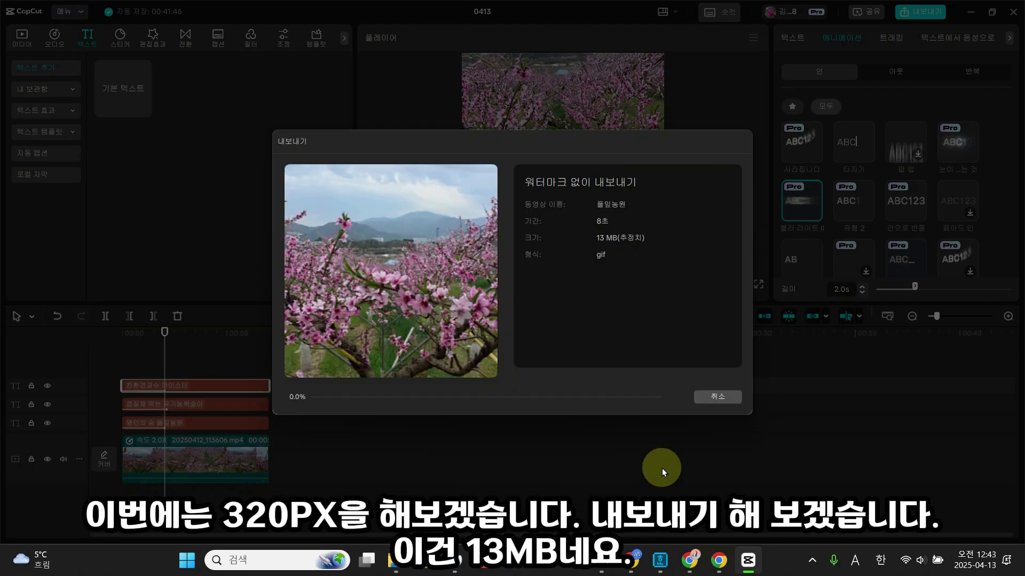
click(715, 398)
click(495, 319)
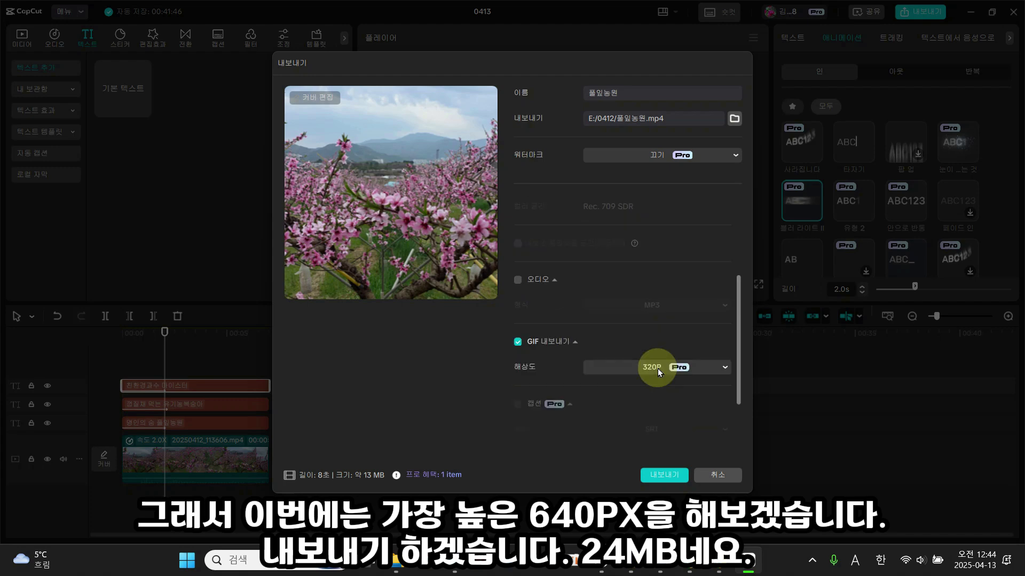
Start a trial GIF export at 640P to compare its estimated size, and cancel it.
click(658, 368)
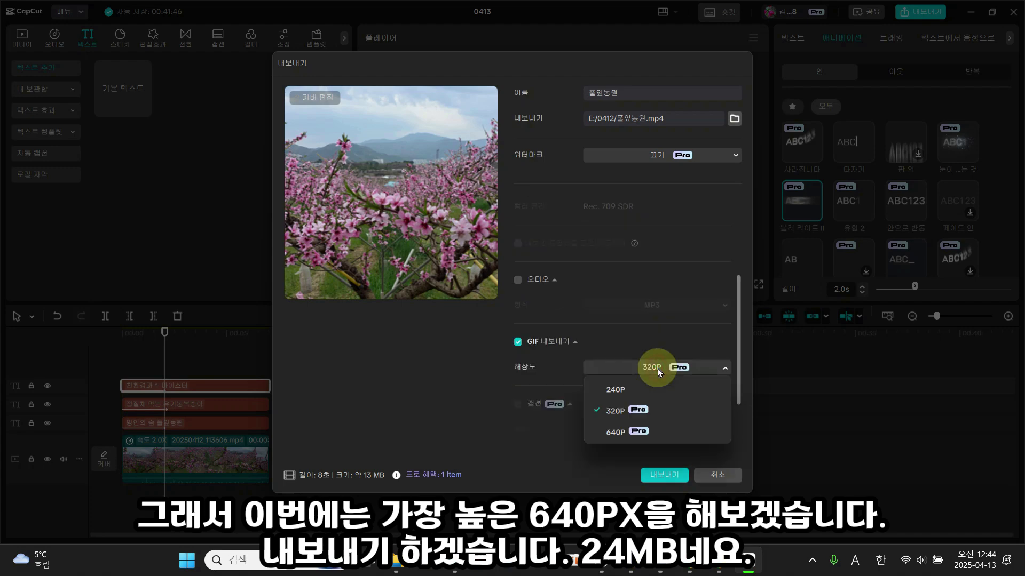
click(618, 432)
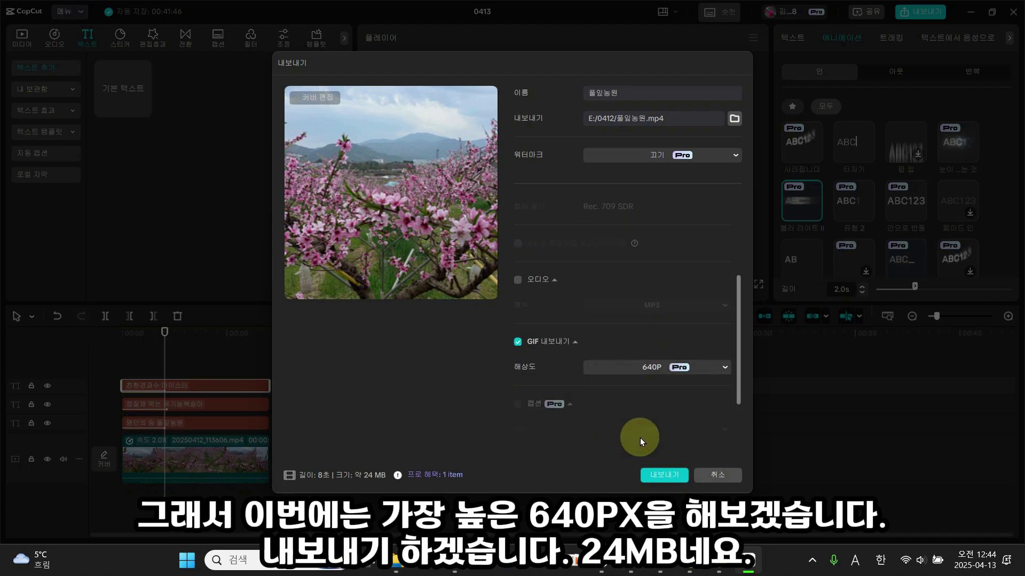
click(663, 477)
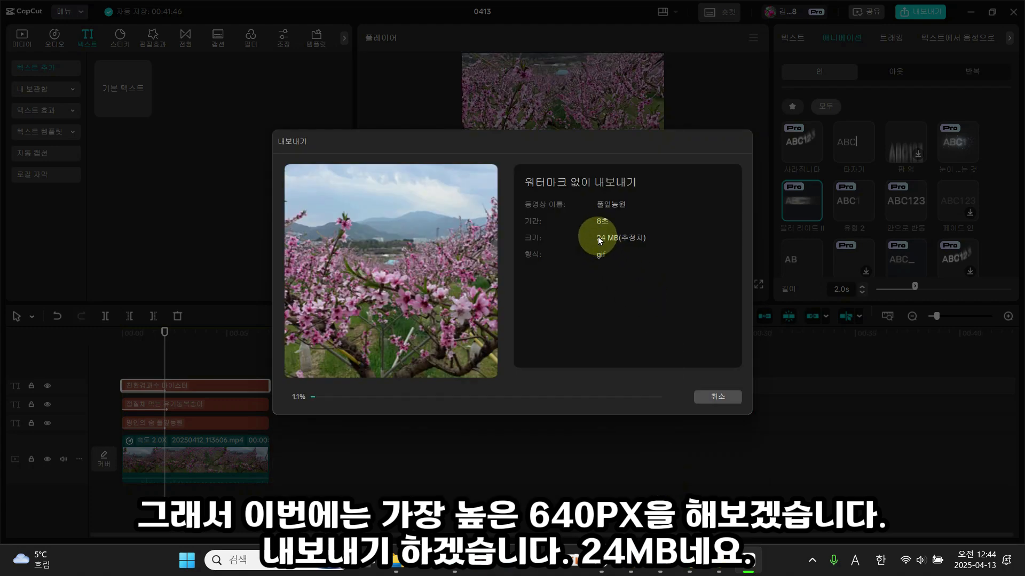
click(716, 396)
Set the GIF resolution to 320P and export the GIF.
scroll(658, 386, down, 1)
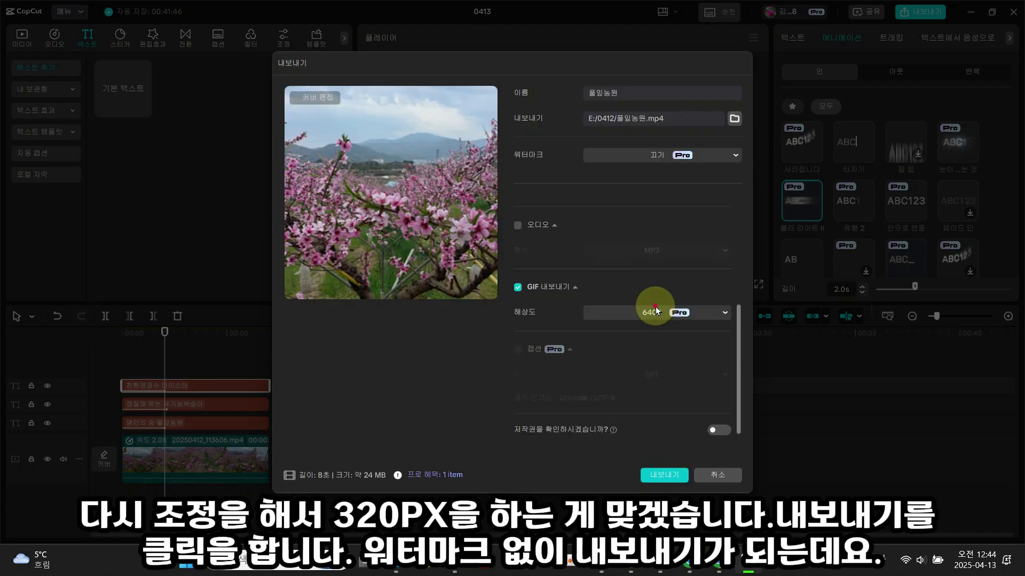
click(655, 312)
click(626, 355)
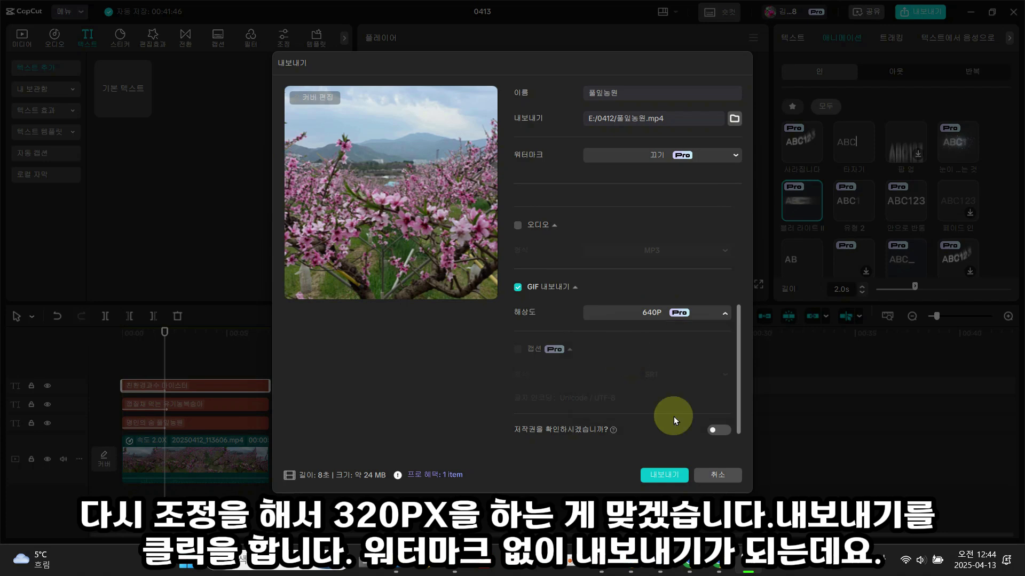
click(667, 475)
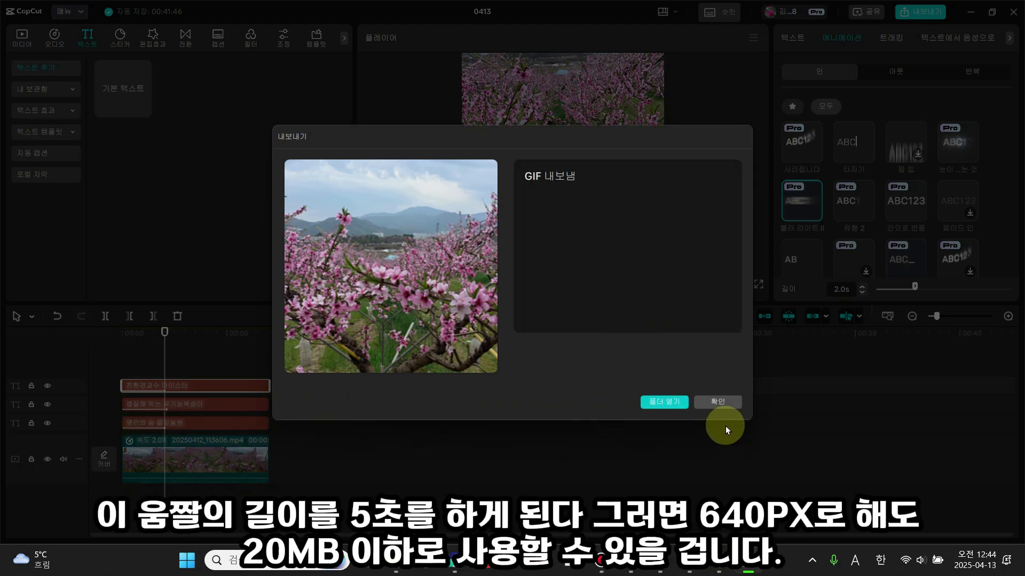
Open the export folder and view the exported 풀잎농원 GIF.
click(676, 405)
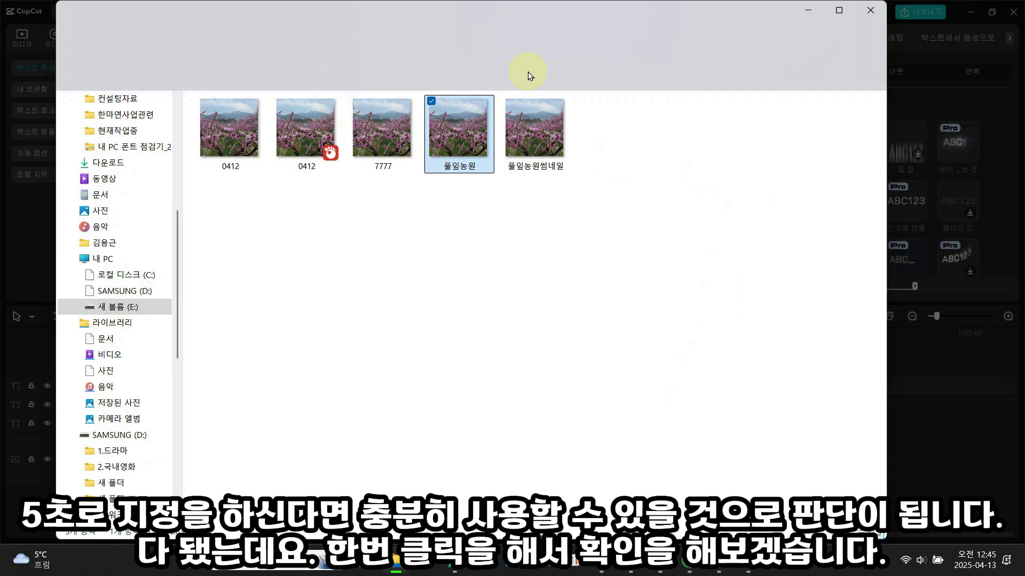
double_click(460, 137)
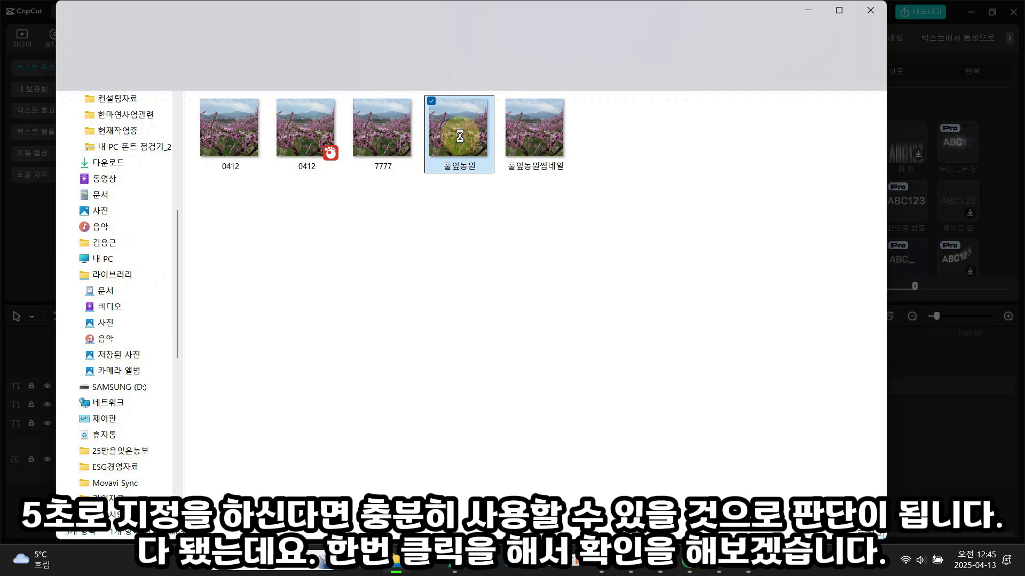